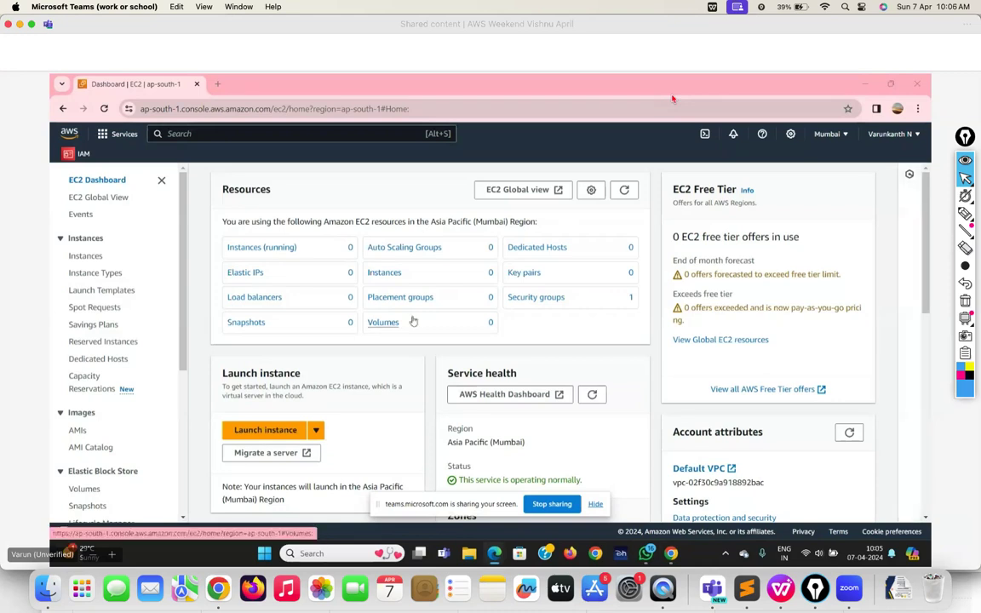
# Start launching a new EC2 instance and name it windowsAMI.
pyautogui.click(281, 431)
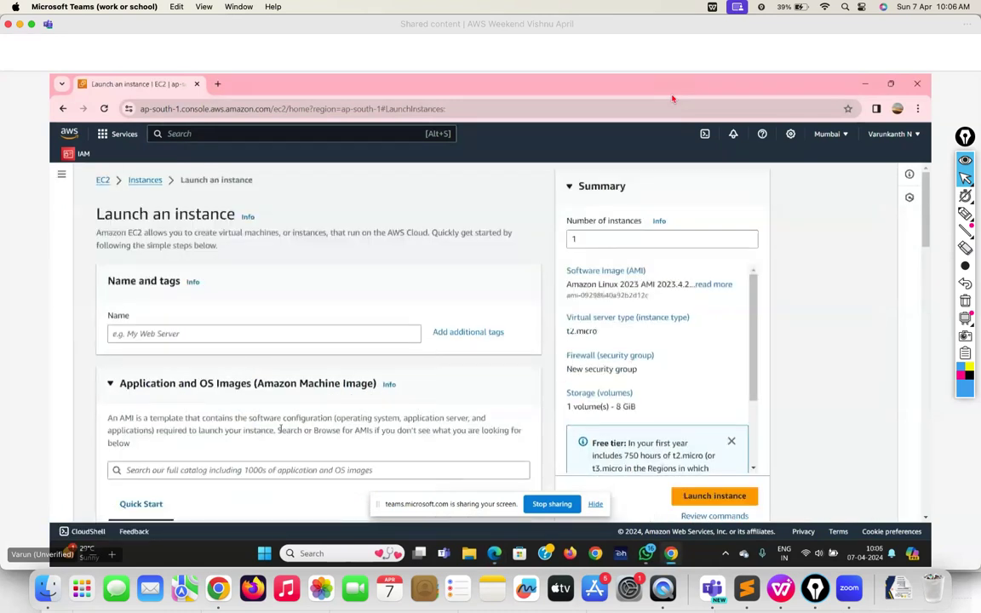
pyautogui.click(130, 333)
pyautogui.write('W')
pyautogui.press('BackSpace')
pyautogui.write('w')
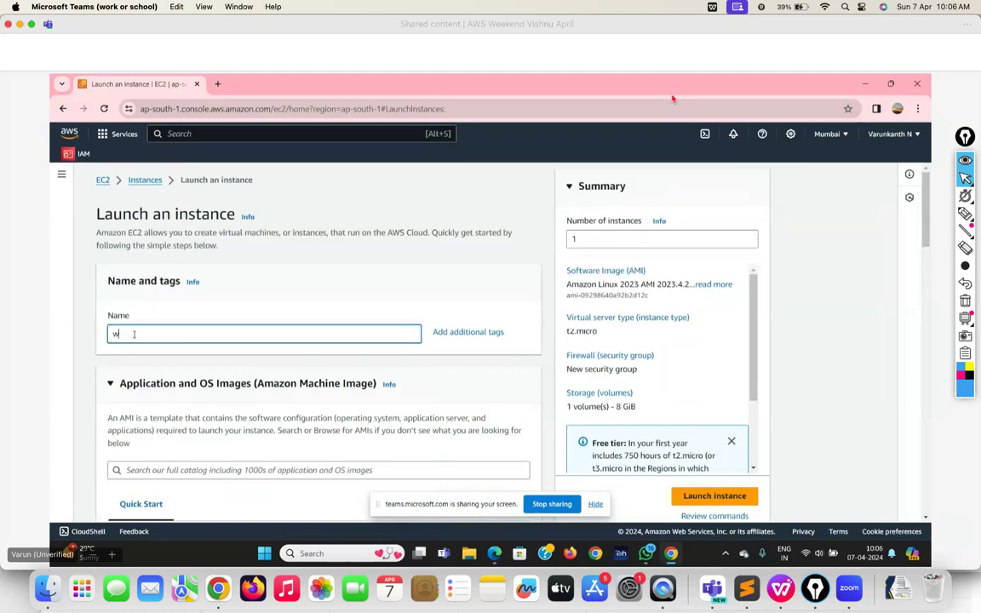
pyautogui.write('indows PC')
pyautogui.press('BackSpace')
pyautogui.press('BackSpace')
pyautogui.press('BackSpace')
pyautogui.write('AMI')
# Choose Windows as the quick-start operating system image and review the Windows Server versions offered in its AMI list.
pyautogui.scroll(-5, 250, 415)
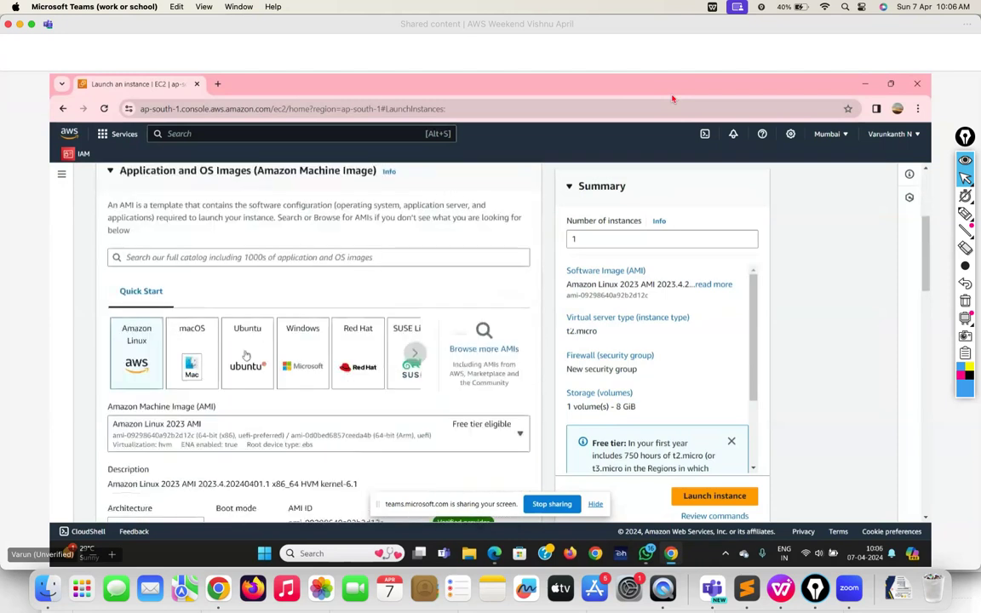
pyautogui.click(308, 371)
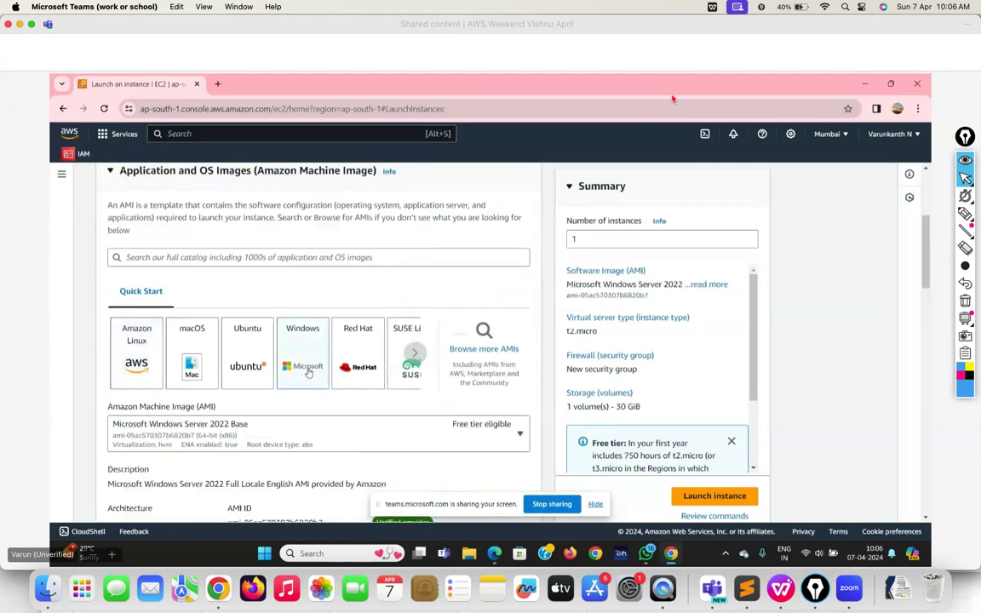
pyautogui.scroll(-3, 309, 372)
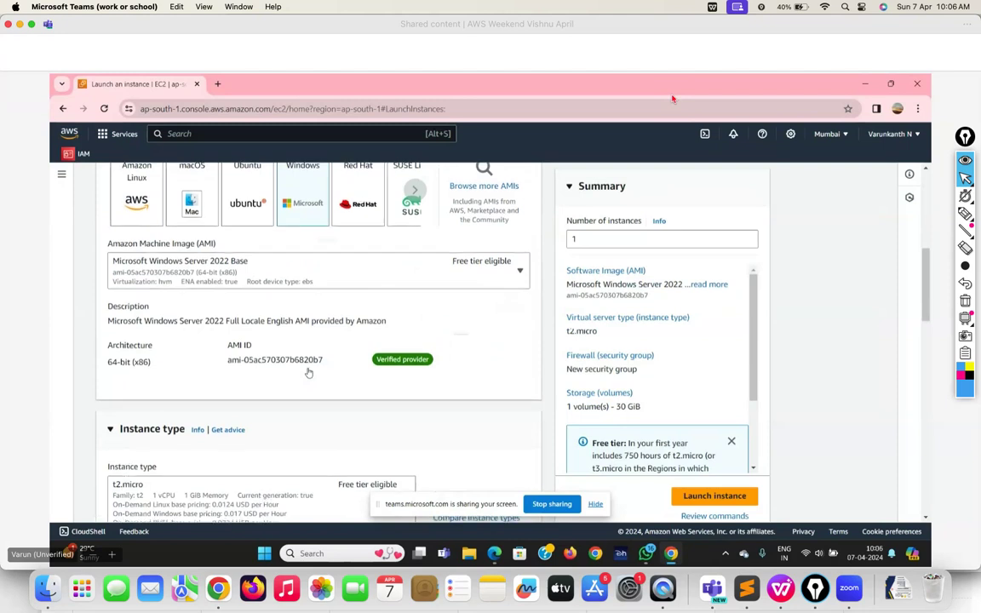
pyautogui.scroll(-2, 308, 372)
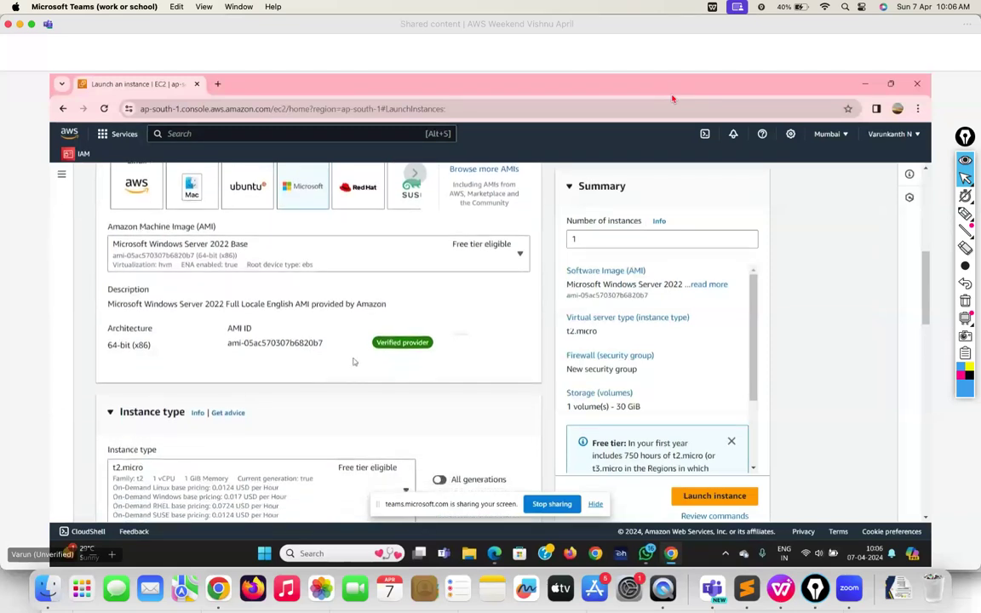
pyautogui.click(519, 255)
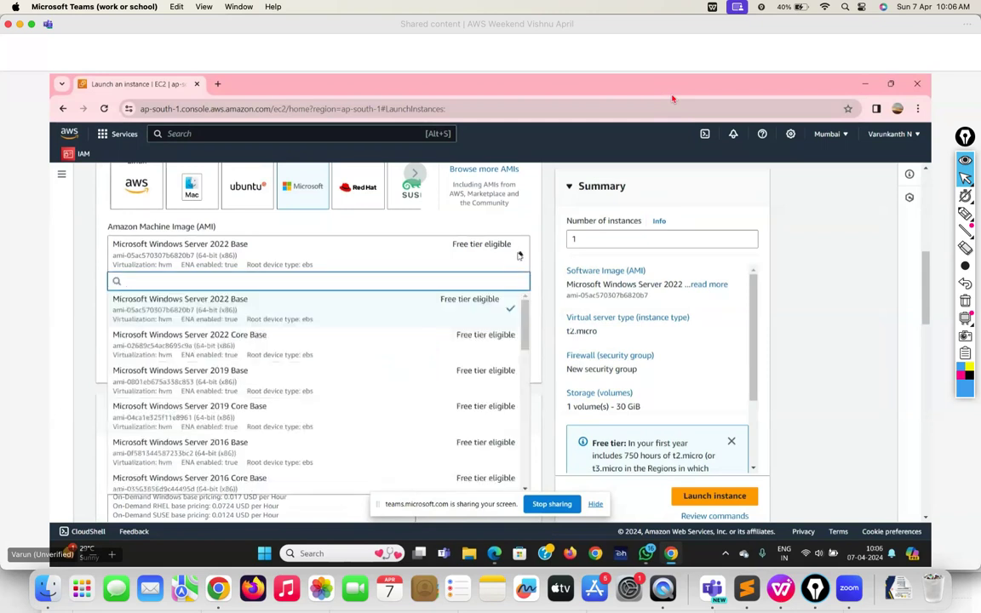
pyautogui.scroll(-2, 437, 351)
pyautogui.scroll(1, 437, 351)
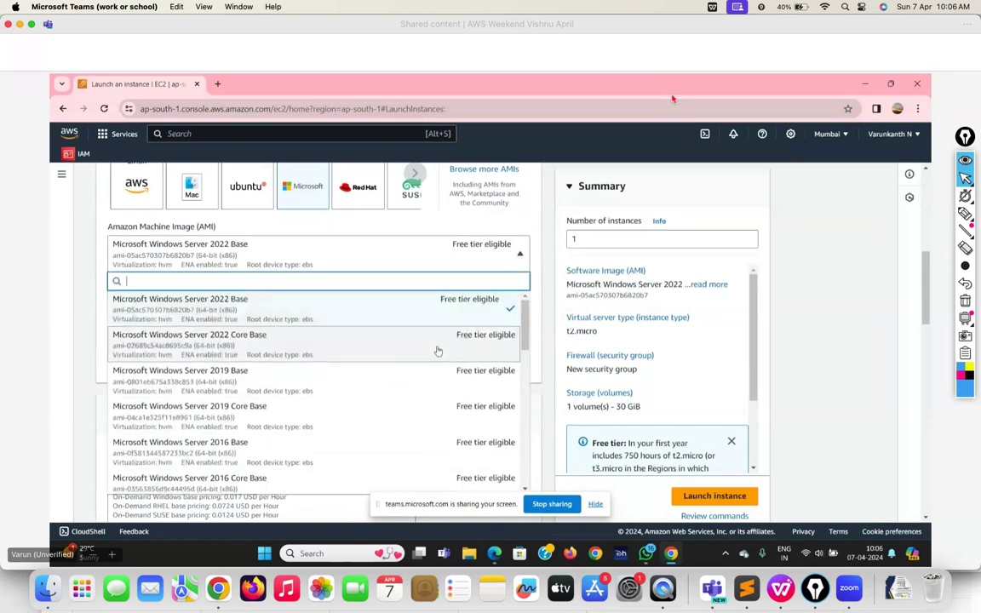
pyautogui.scroll(-1, 437, 351)
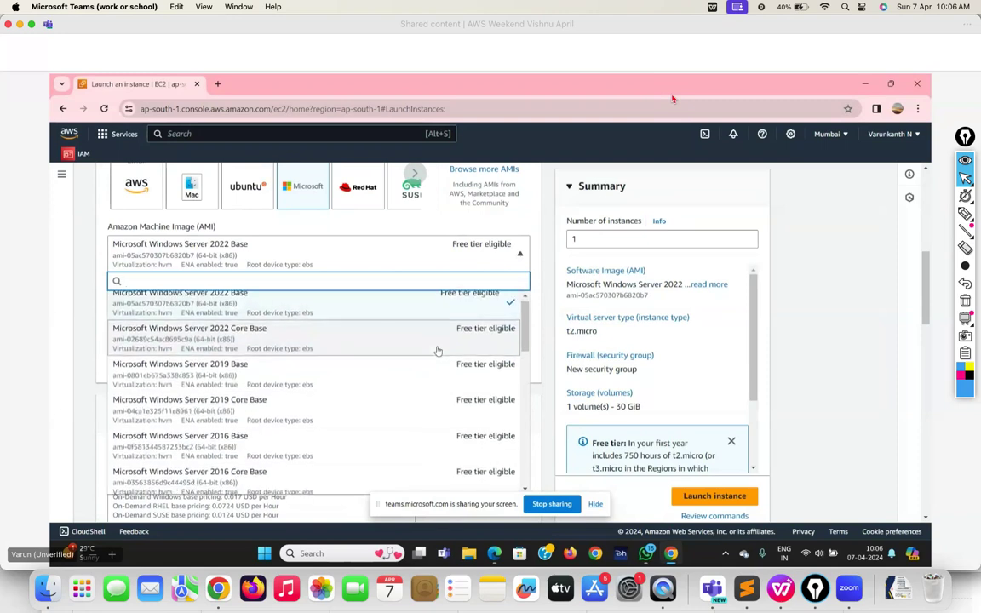
pyautogui.scroll(1, 438, 351)
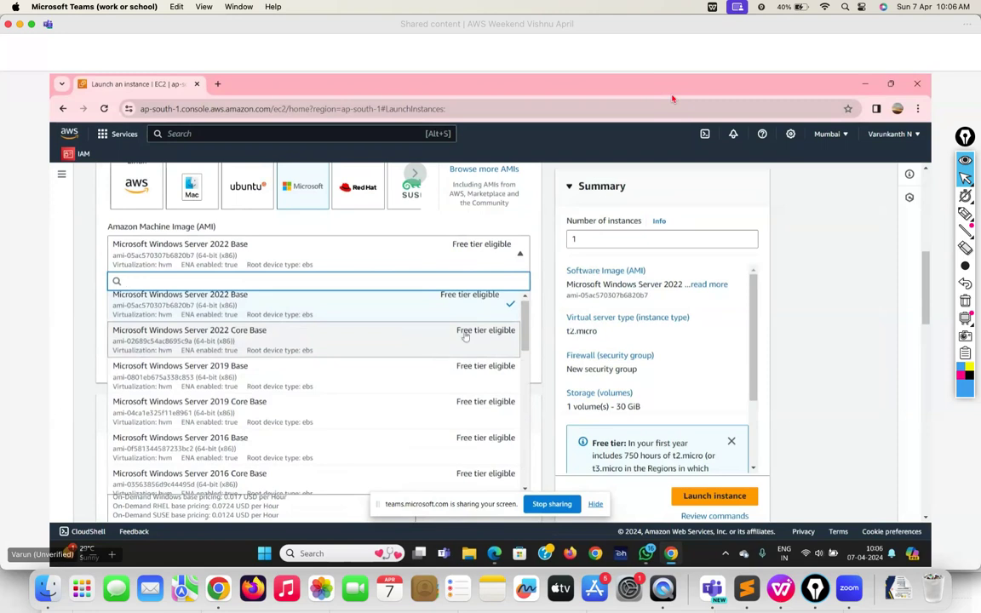
pyautogui.click(518, 254)
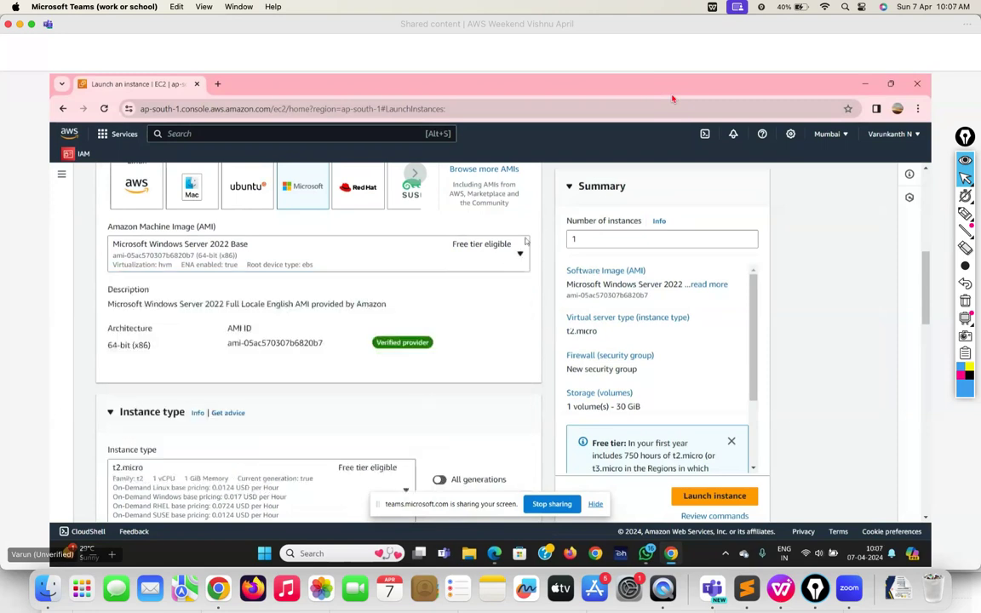
# Create a key pair named "windows key" with type RSA and the .pem private key file format.
pyautogui.scroll(-1, 481, 334)
pyautogui.scroll(-1, 480, 334)
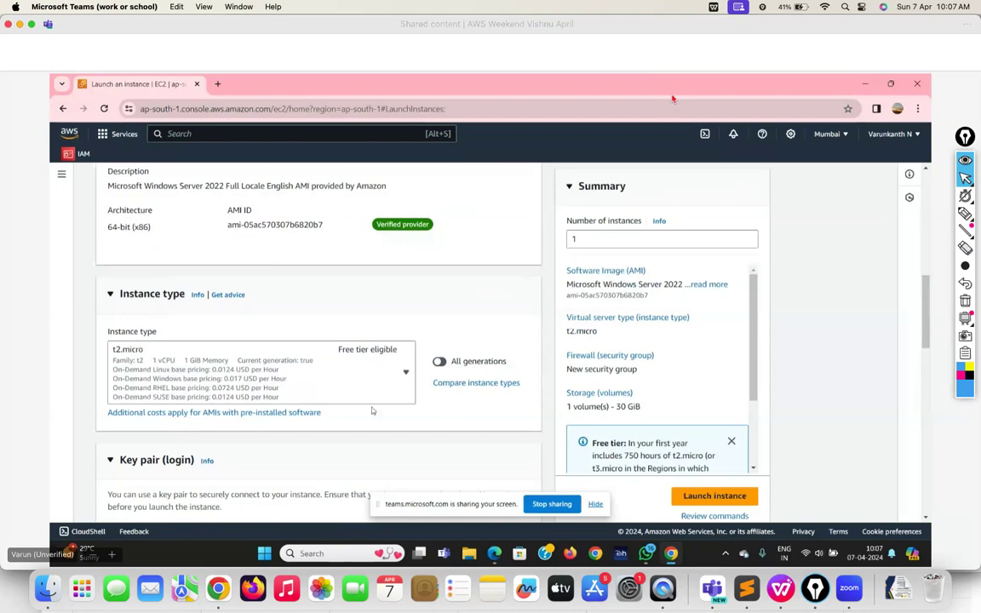
pyautogui.scroll(-1, 368, 407)
pyautogui.scroll(-4, 369, 410)
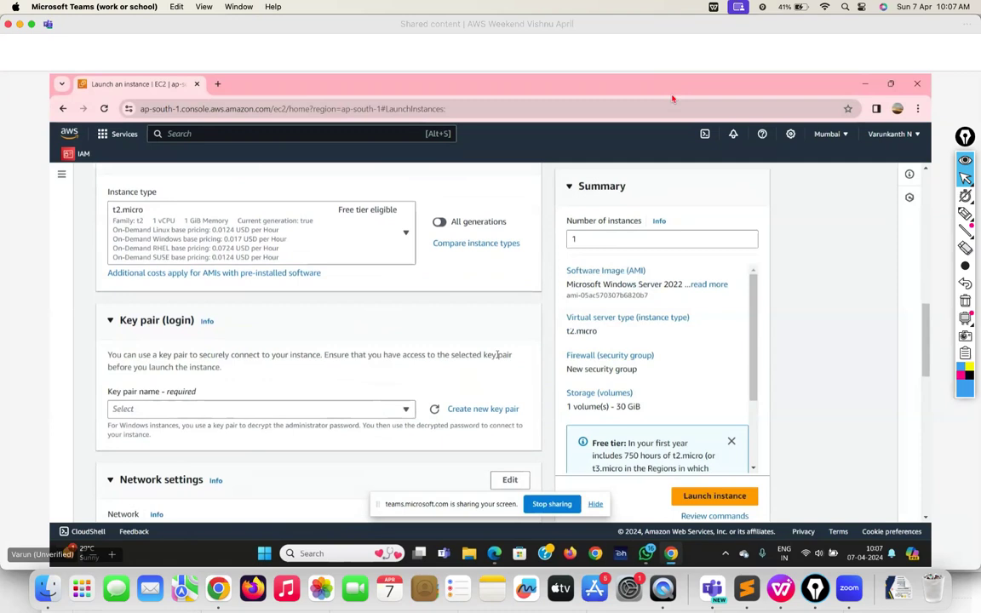
pyautogui.scroll(-2, 295, 416)
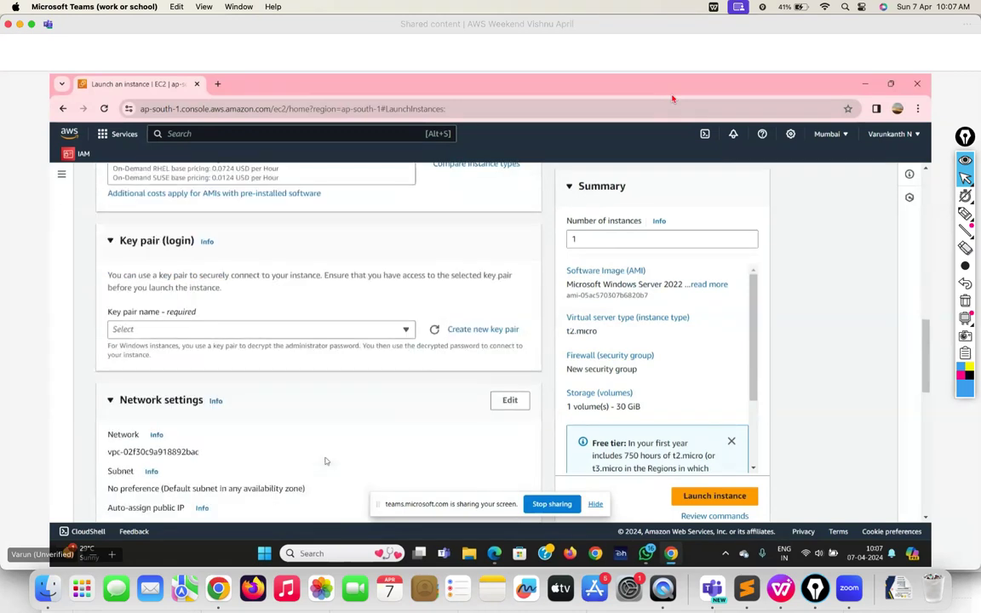
pyautogui.scroll(-2, 314, 462)
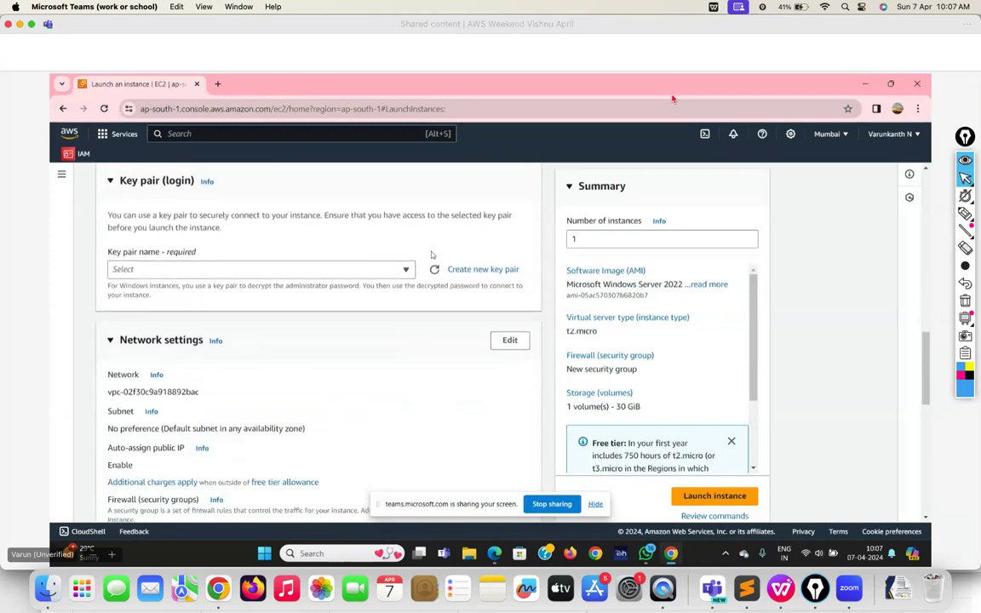
pyautogui.click(471, 271)
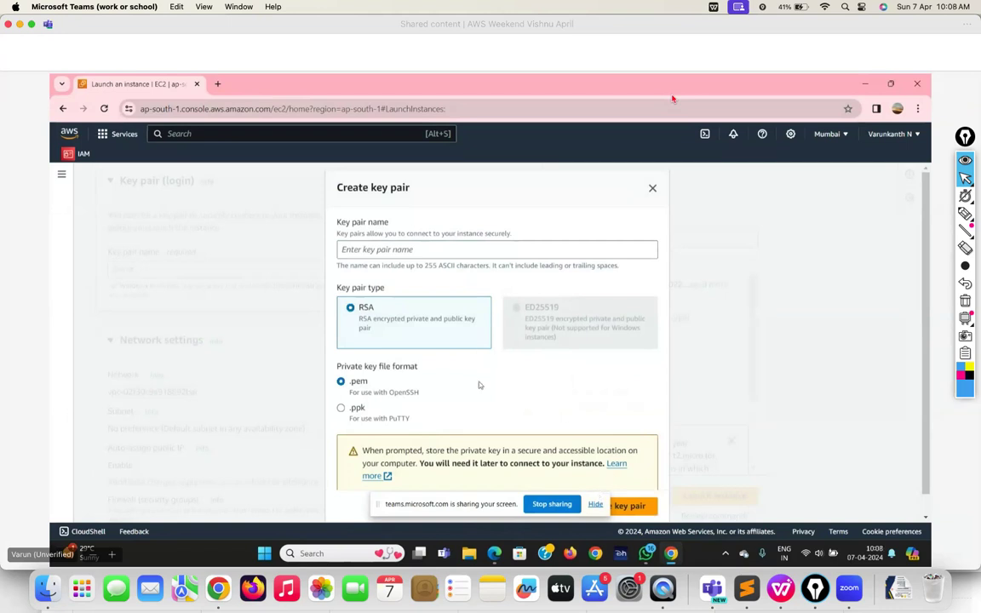
pyautogui.click(343, 249)
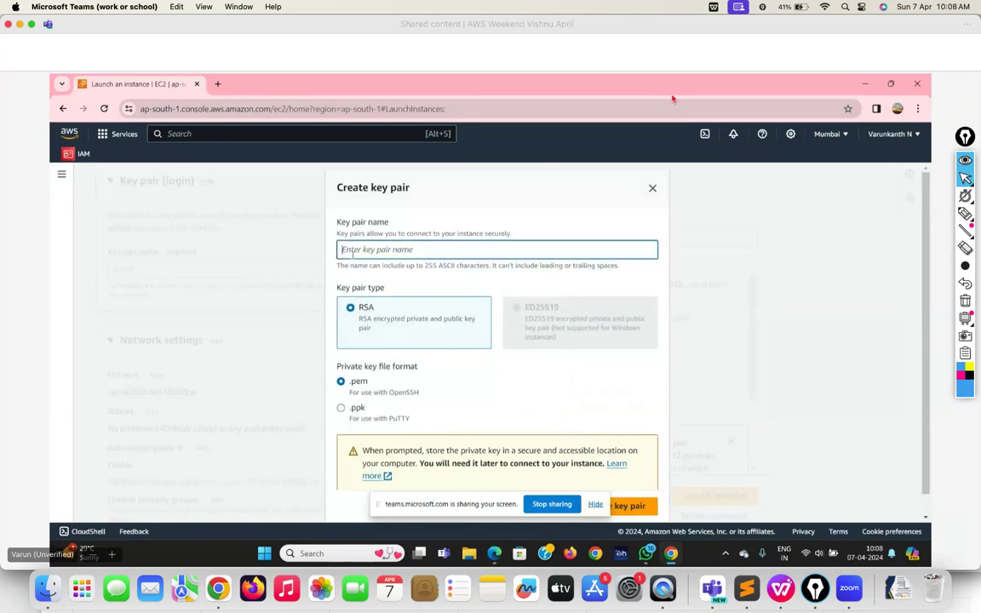
pyautogui.write('windows key')
pyautogui.scroll(-1, 420, 329)
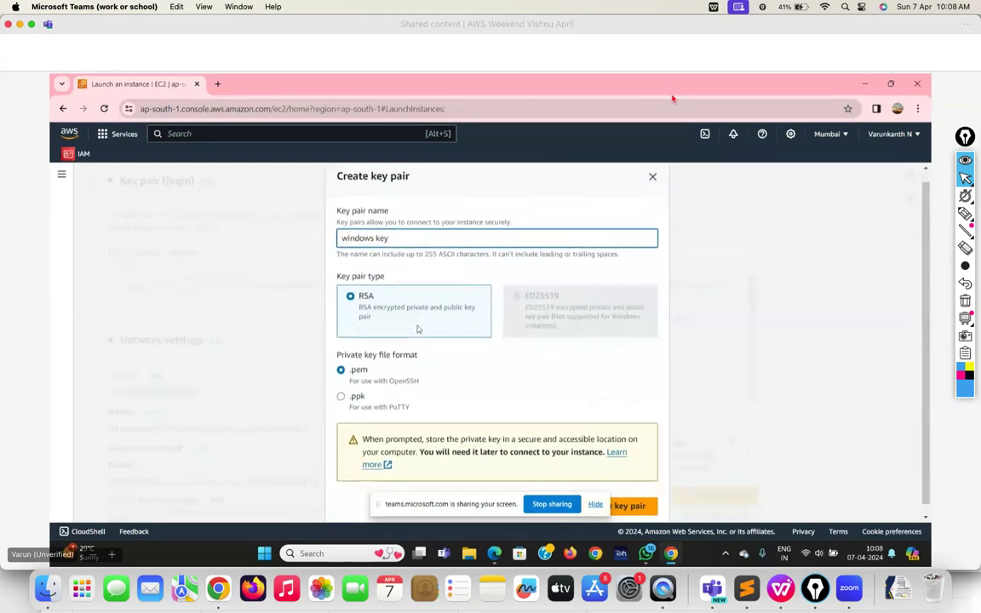
pyautogui.scroll(-1, 418, 329)
pyautogui.scroll(1, 418, 329)
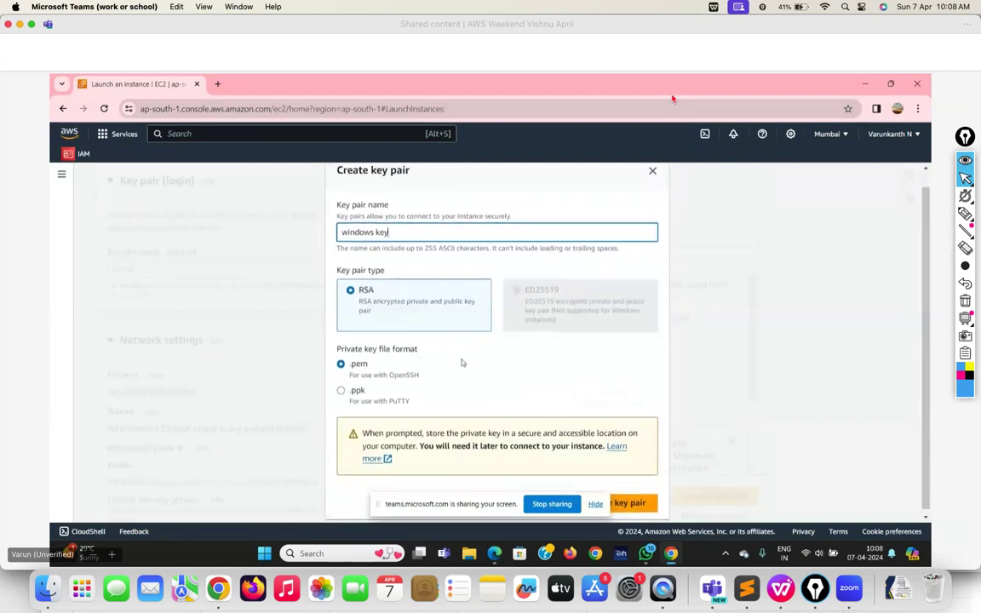
pyautogui.scroll(-1, 462, 362)
pyautogui.click(627, 501)
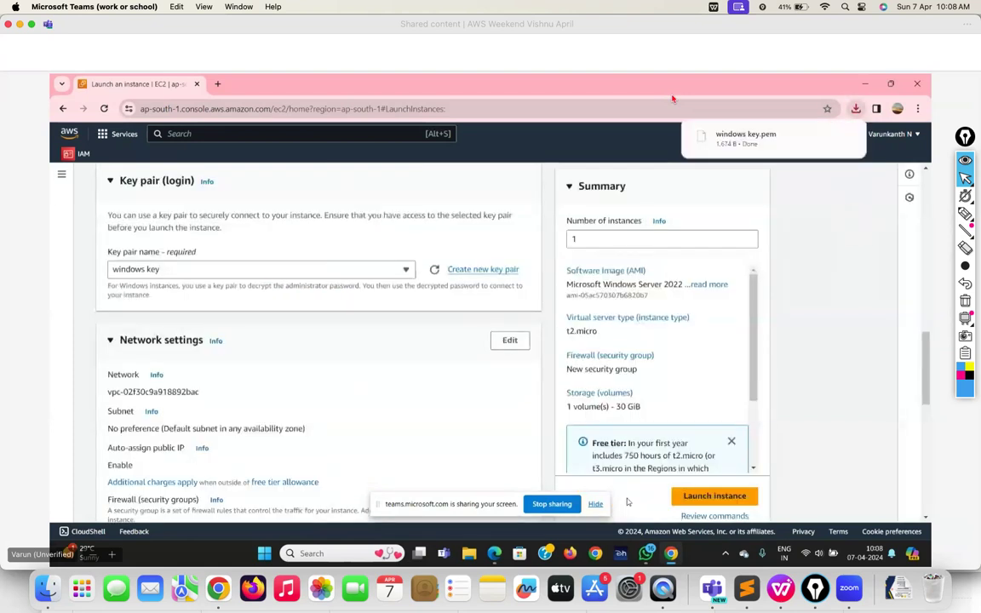
# Check the list of available key pairs for the instance login, keeping the current selection.
pyautogui.moveTo(746, 144)
pyautogui.scroll(-2, 514, 362)
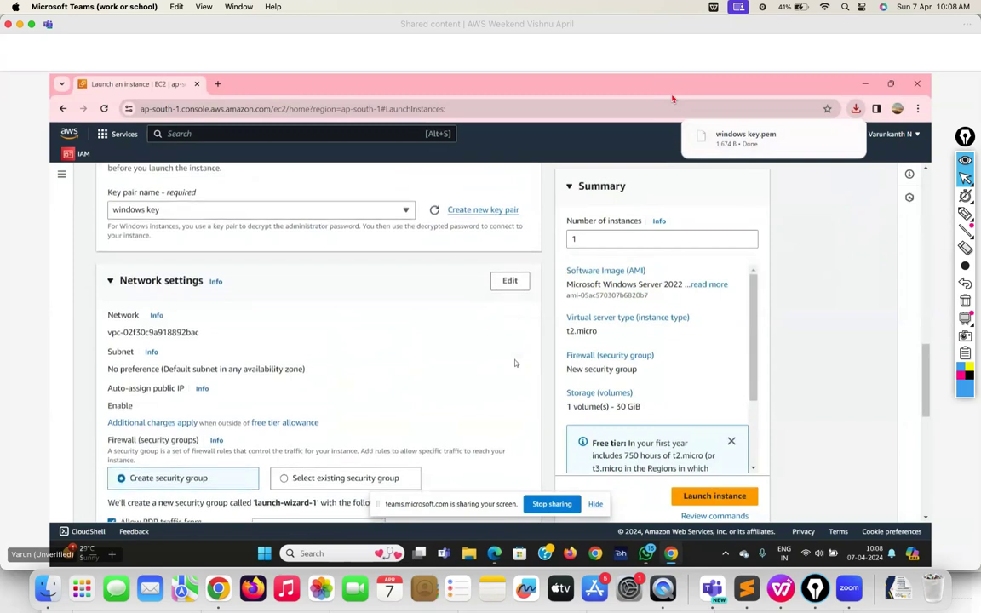
pyautogui.scroll(-1, 514, 362)
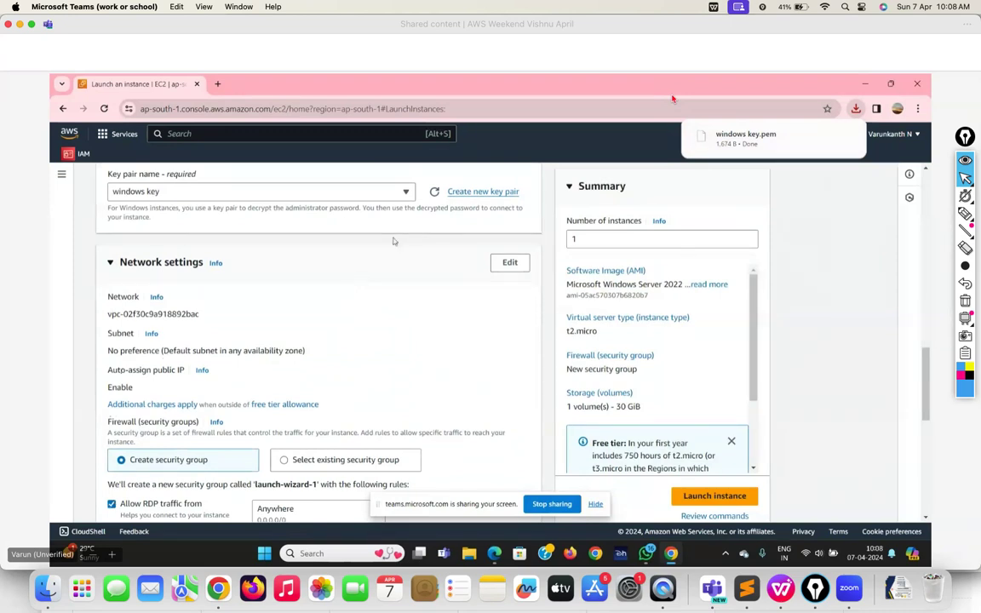
pyautogui.click(406, 193)
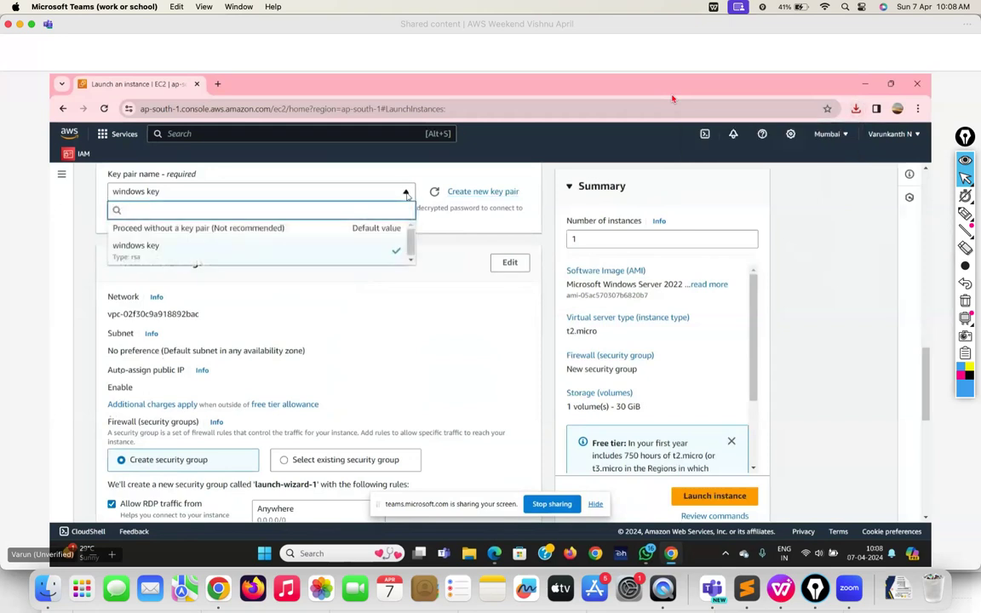
pyautogui.click(355, 291)
# Allow HTTPS and HTTP traffic from the internet in the instance's new security group.
pyautogui.scroll(-1, 294, 320)
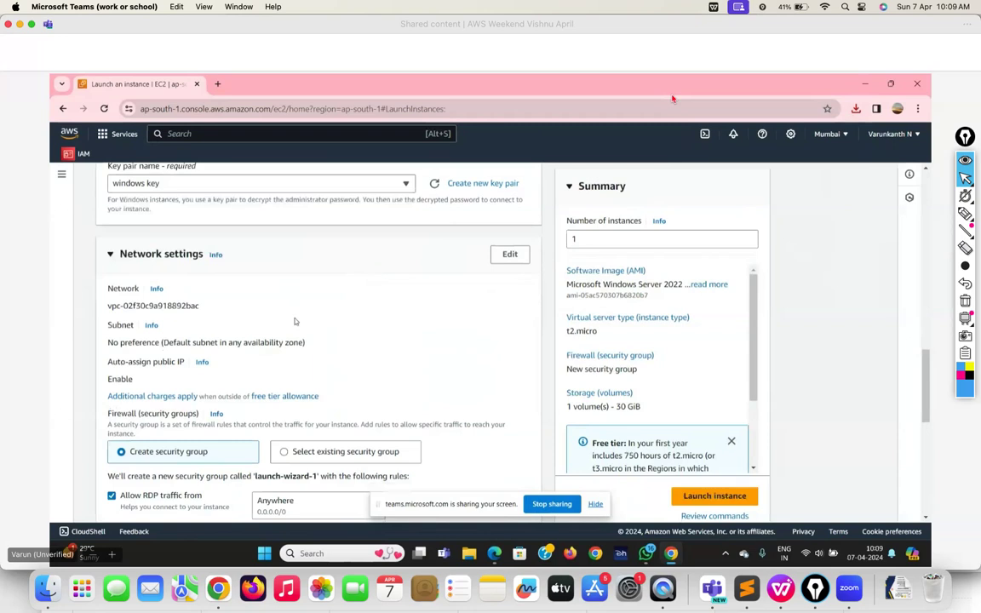
pyautogui.scroll(-1, 294, 320)
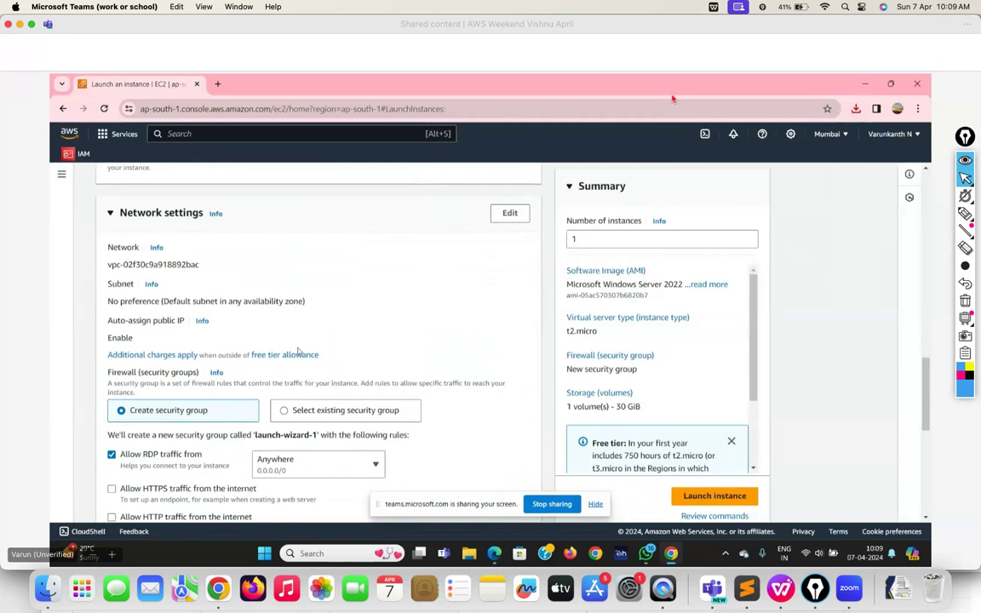
pyautogui.scroll(-3, 298, 350)
pyautogui.scroll(-2, 298, 351)
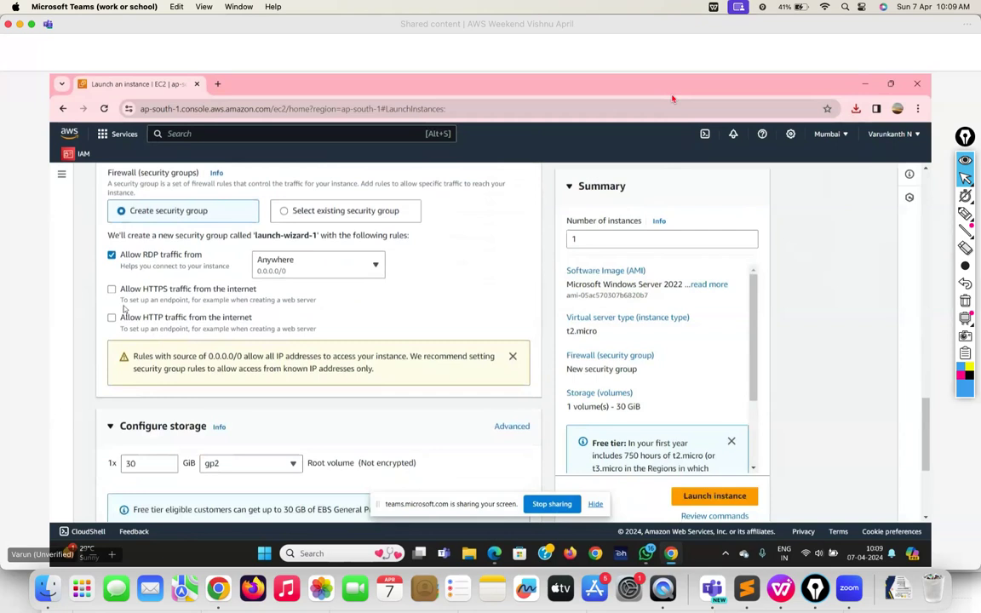
pyautogui.click(112, 290)
pyautogui.click(112, 318)
# Review the storage configuration, hide the screen-sharing notice and launch the instance.
pyautogui.scroll(-1, 362, 397)
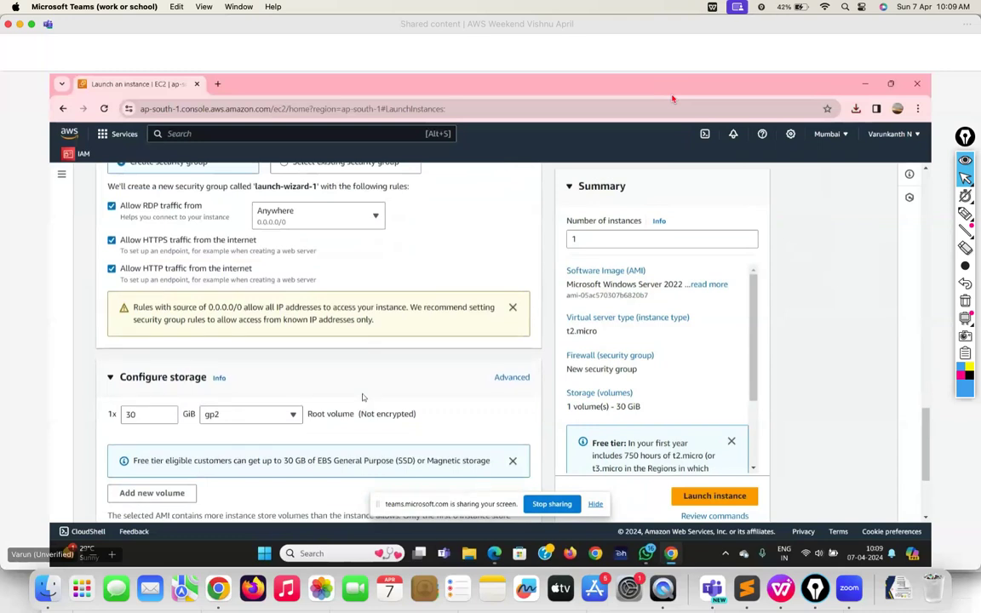
pyautogui.scroll(-1, 362, 398)
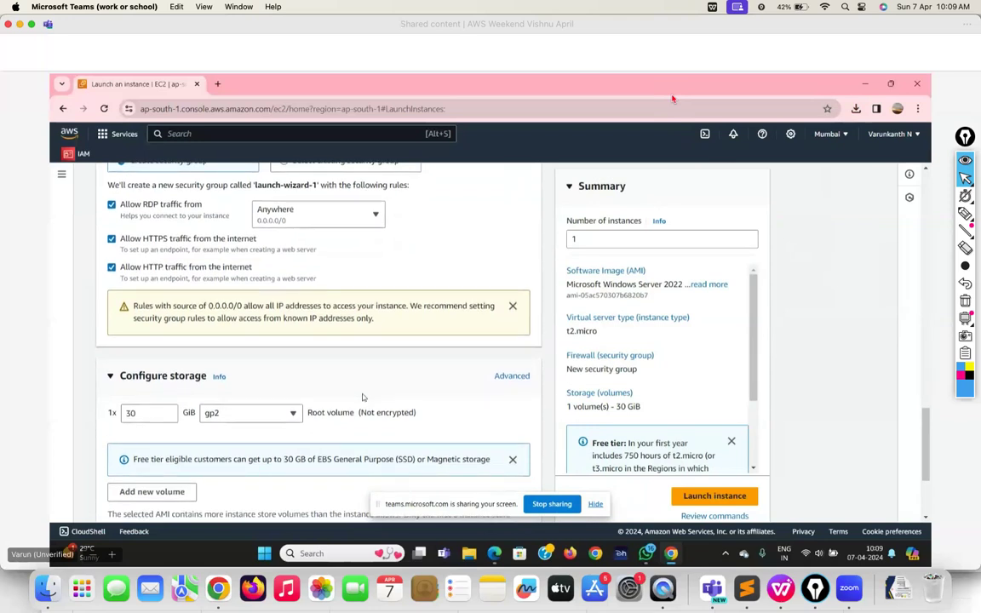
pyautogui.scroll(-2, 363, 397)
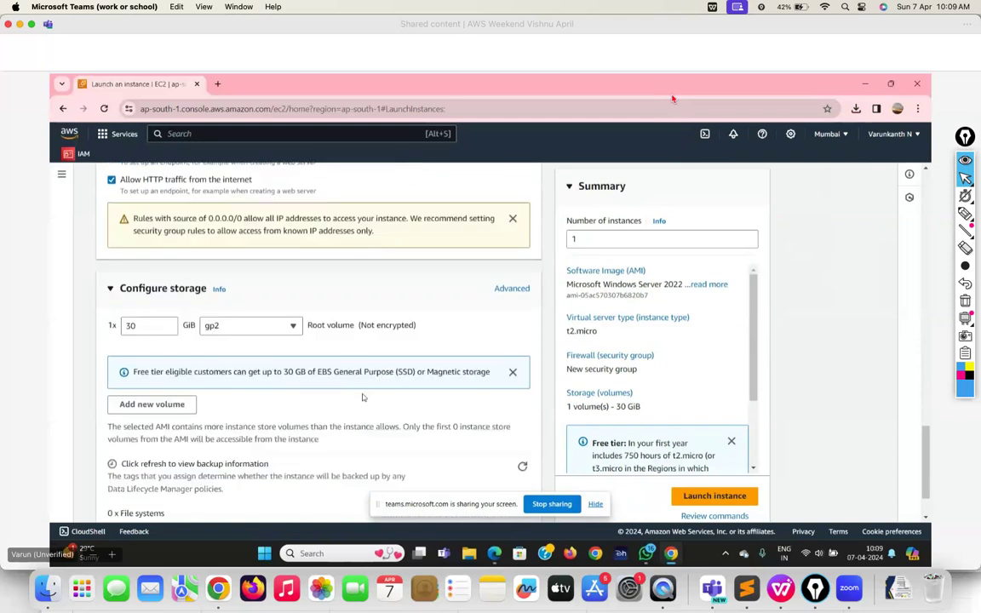
pyautogui.scroll(-1, 363, 397)
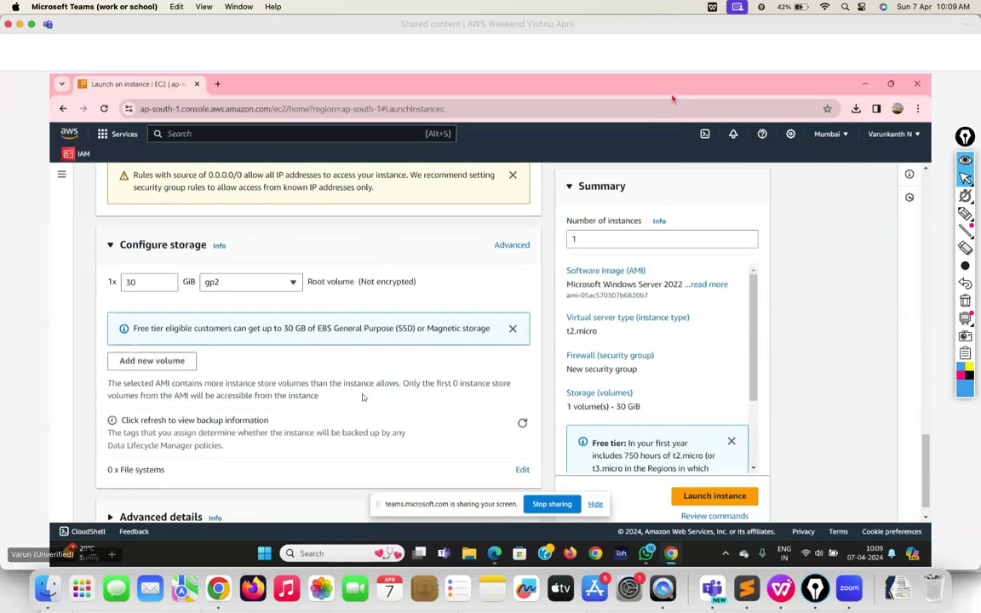
pyautogui.scroll(-1, 335, 373)
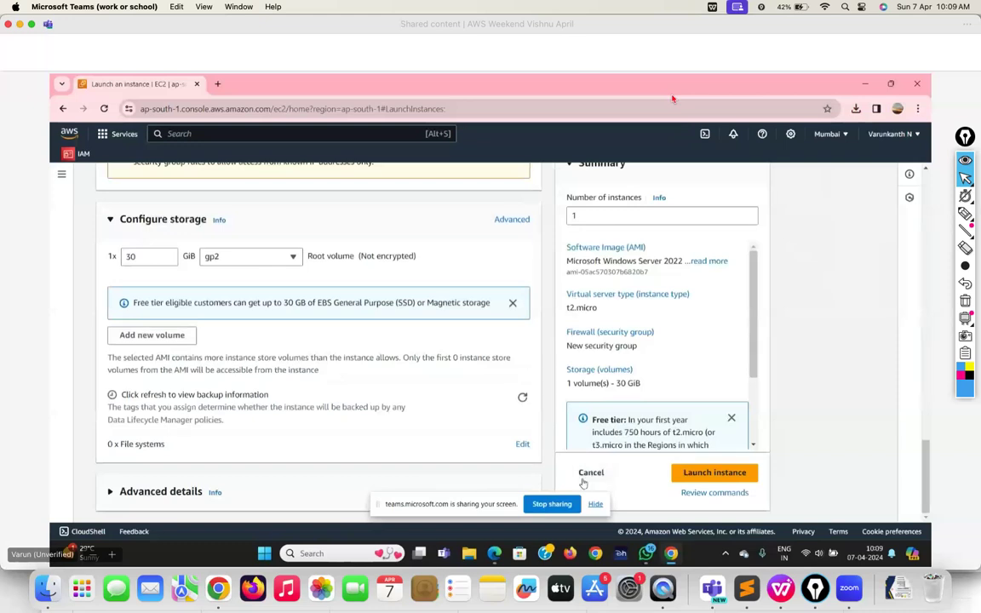
pyautogui.click(595, 504)
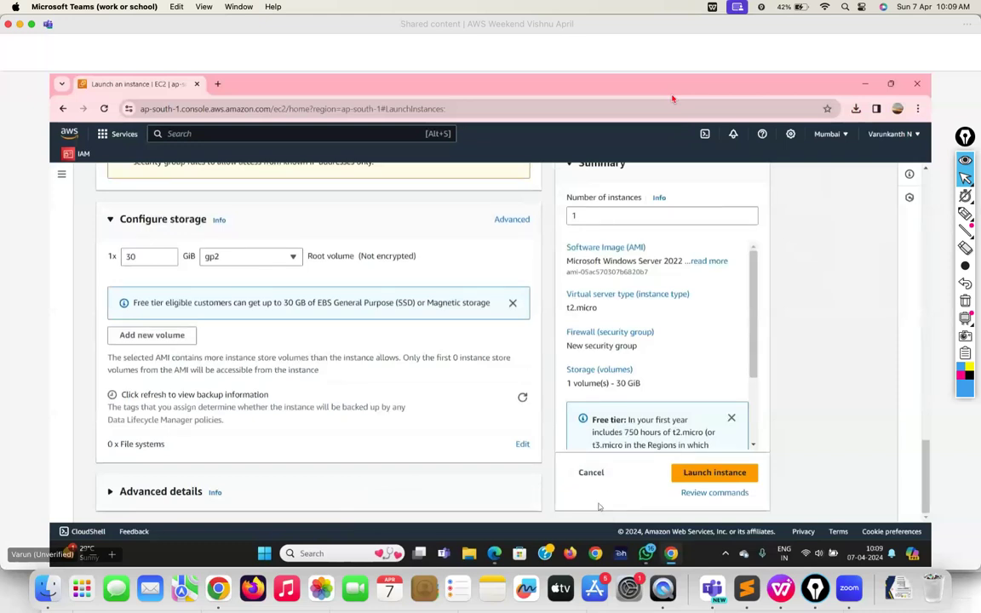
pyautogui.click(710, 475)
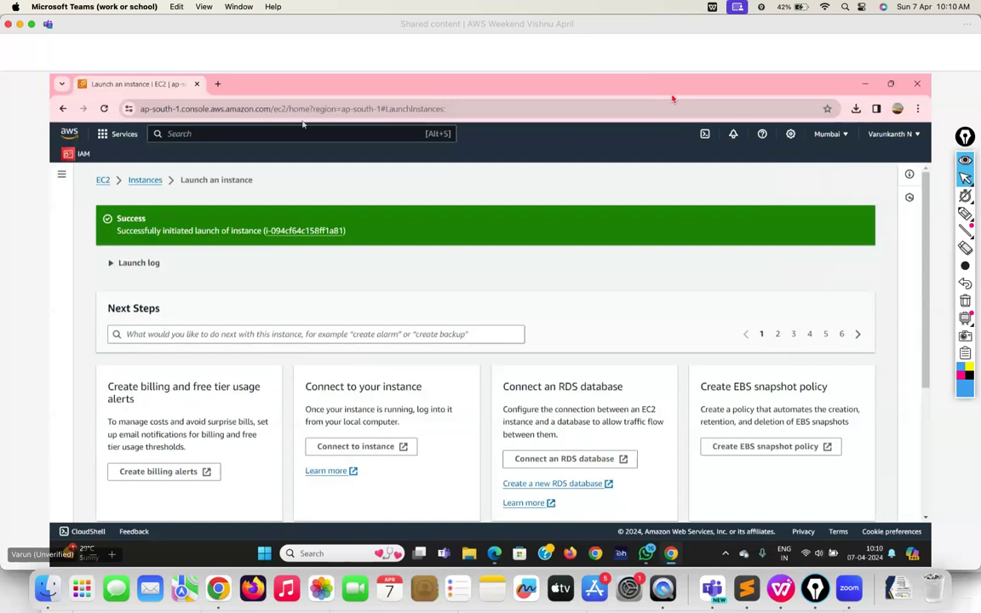
pyautogui.click(252, 133)
pyautogui.write('re')
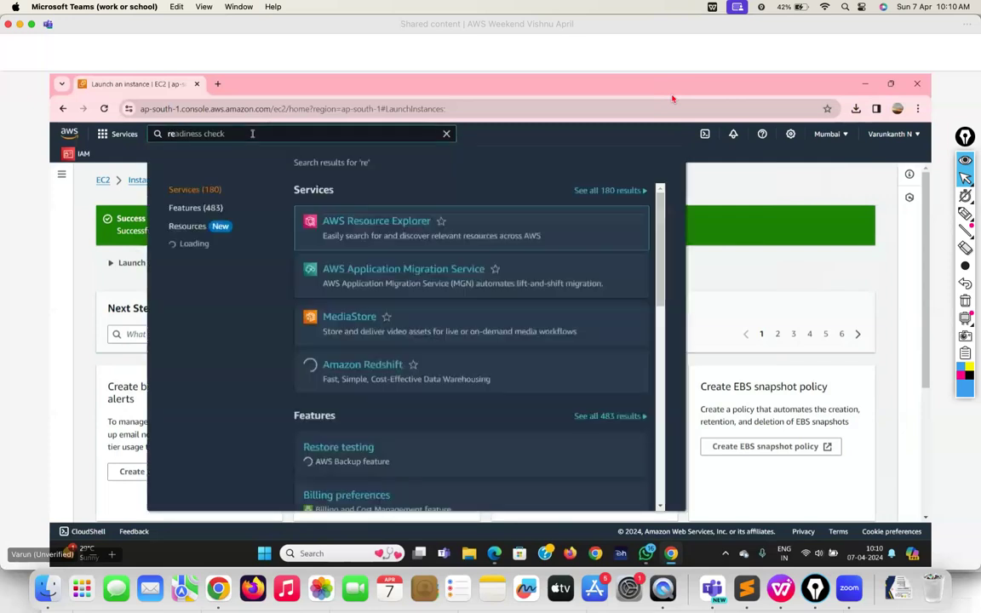
pyautogui.press('BackSpace')
pyautogui.press('BackSpace')
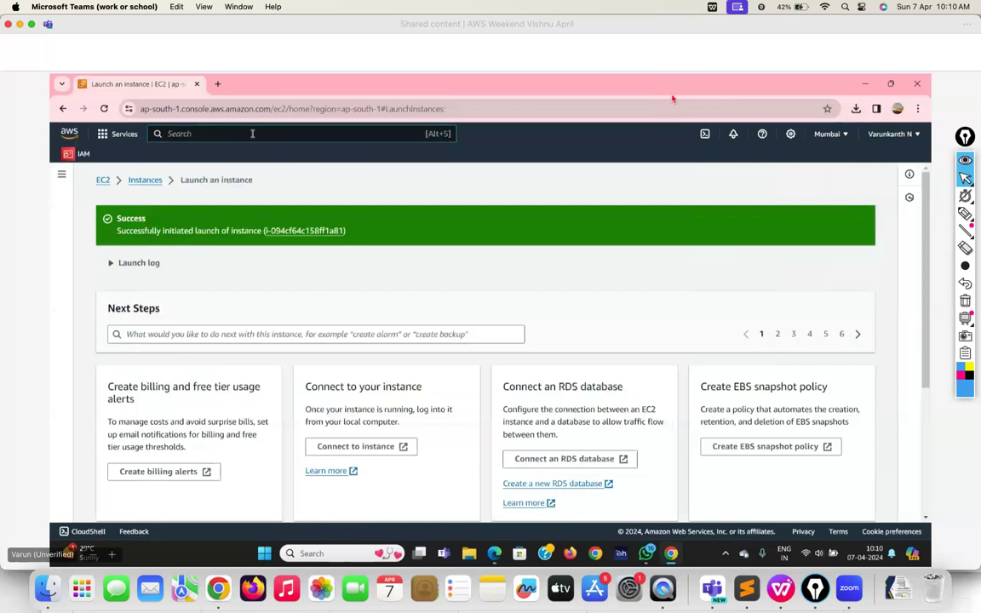
# Search the web in a new browser tab for "remote desktop microsoft download".
pyautogui.click(218, 83)
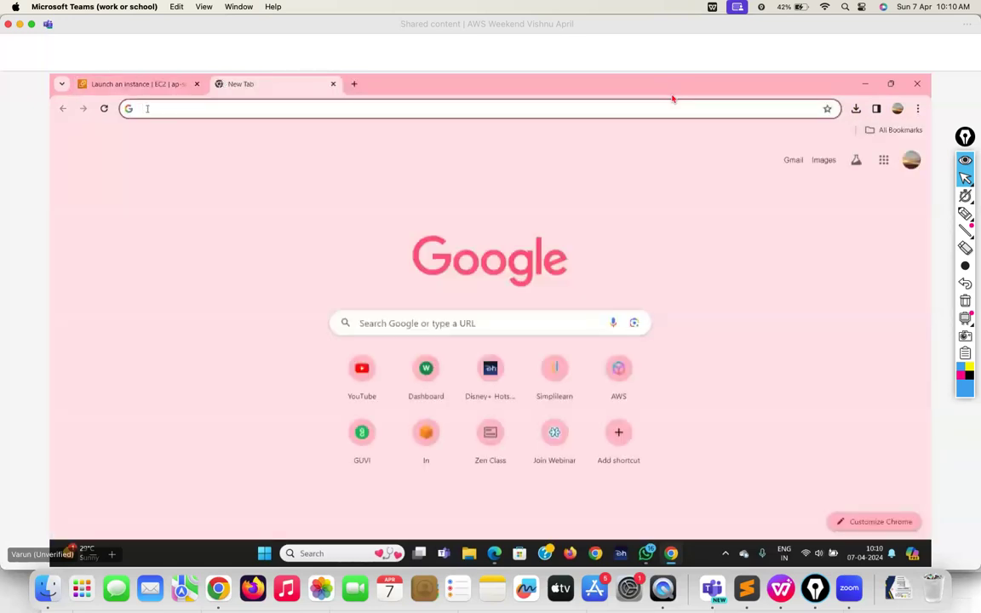
pyautogui.write('remo')
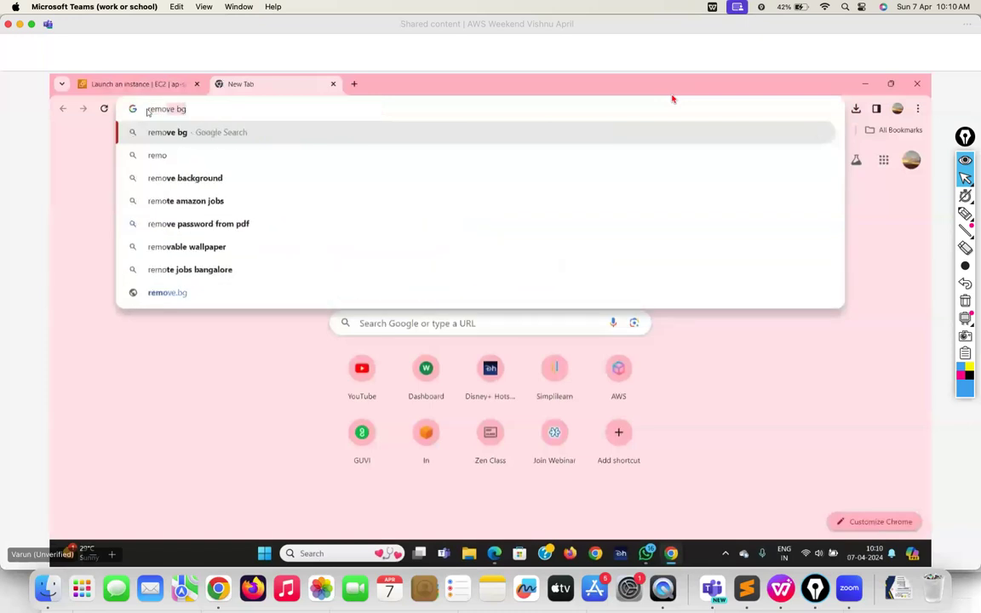
pyautogui.write('te des')
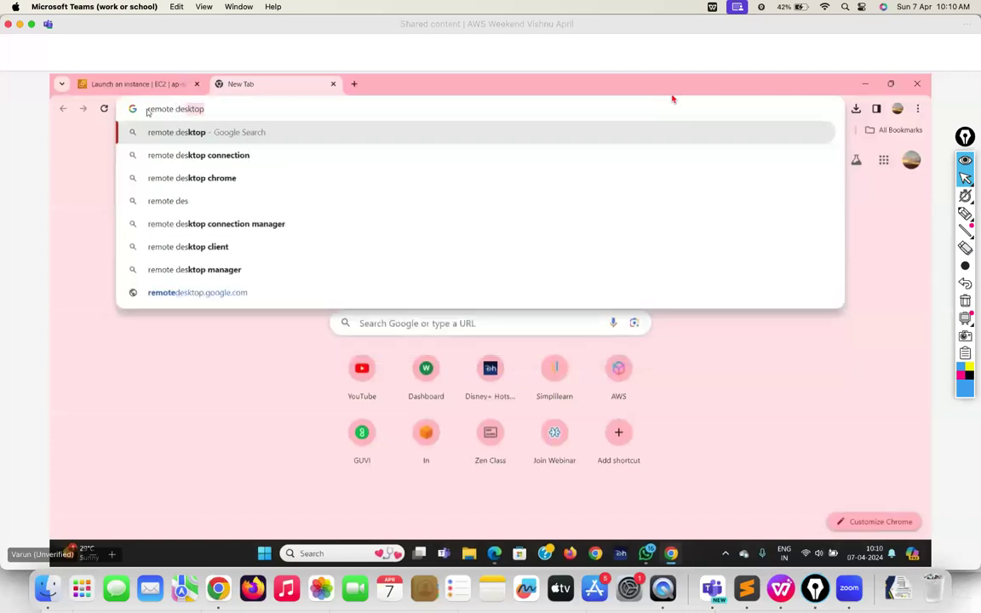
pyautogui.write('ktop ')
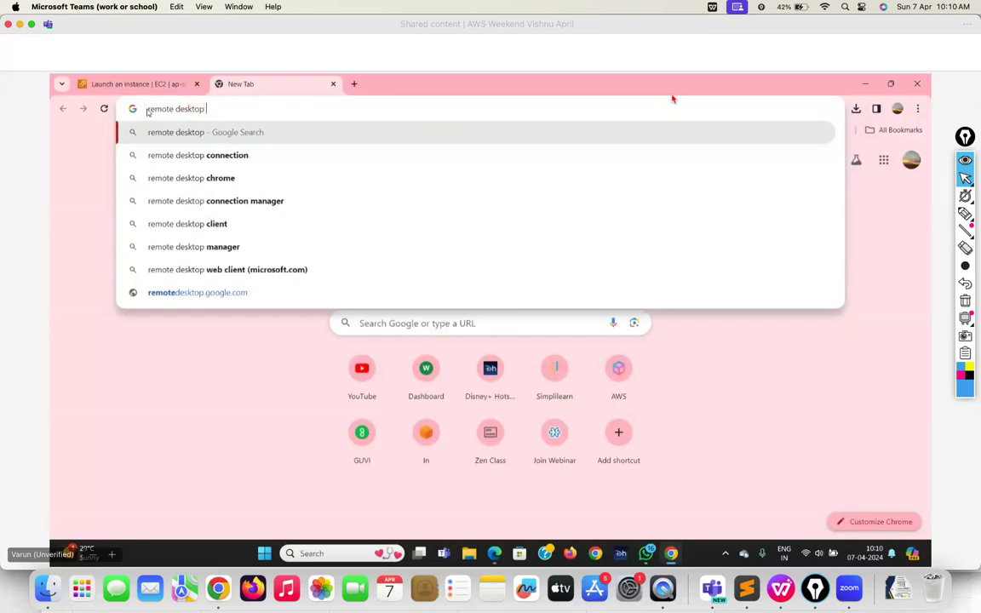
pyautogui.write('microsoft')
pyautogui.click(156, 177)
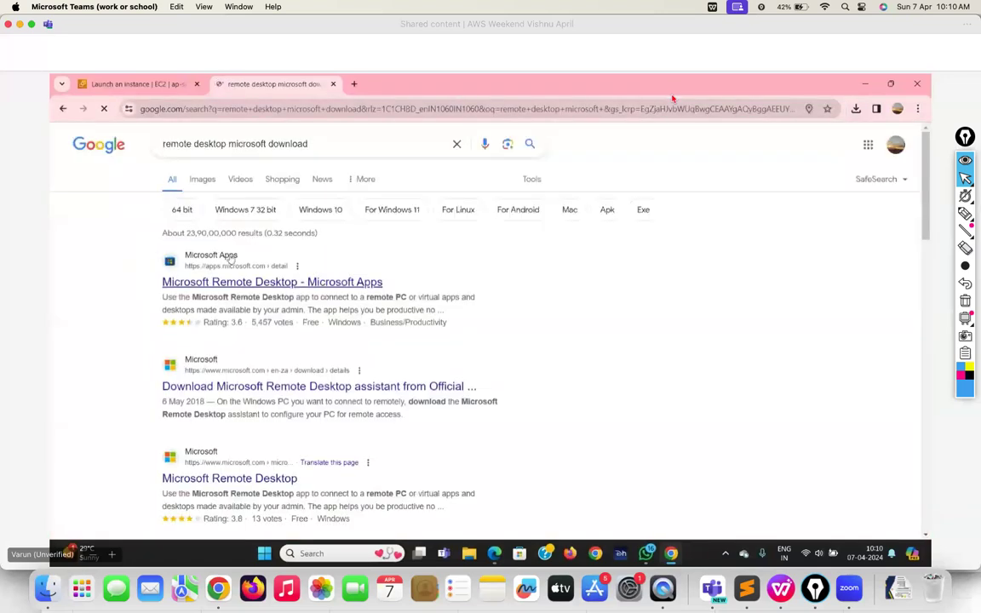
# Look through the search results and open the Uptodown page for Microsoft Remote Desktop for Windows.
pyautogui.scroll(-5, 258, 299)
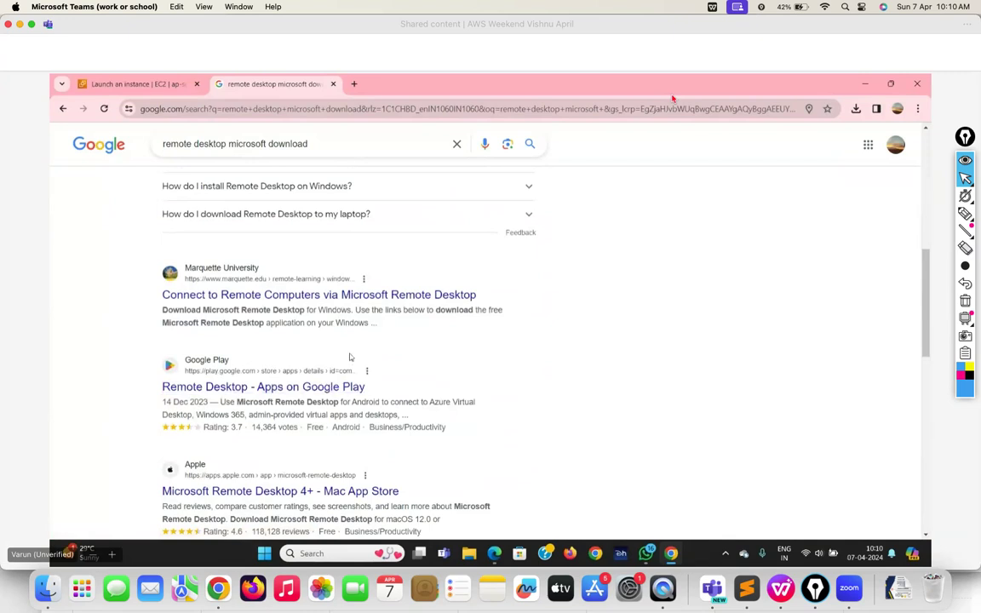
pyautogui.scroll(-3, 473, 374)
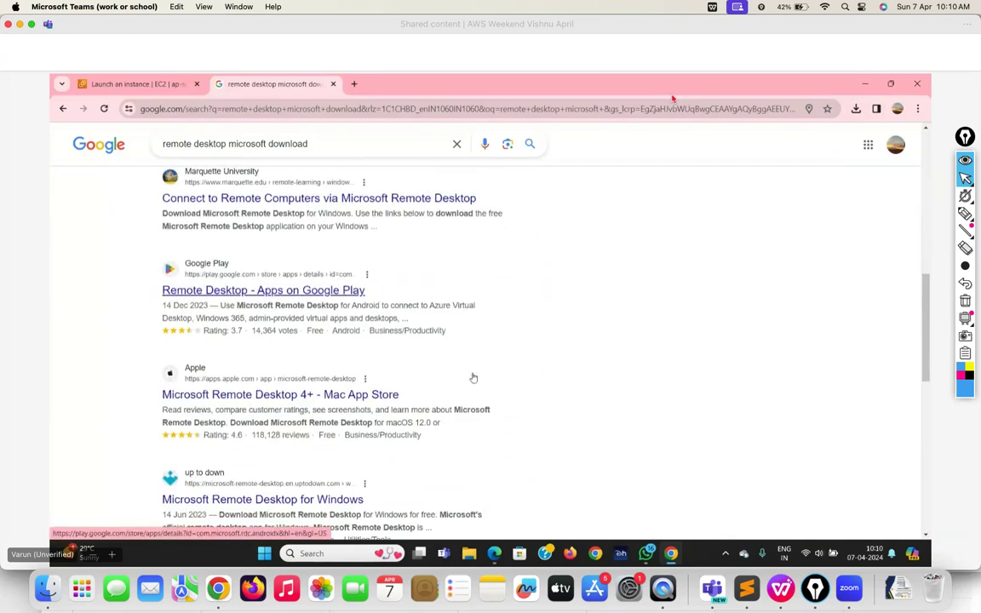
pyautogui.scroll(-2, 473, 374)
pyautogui.scroll(10, 472, 374)
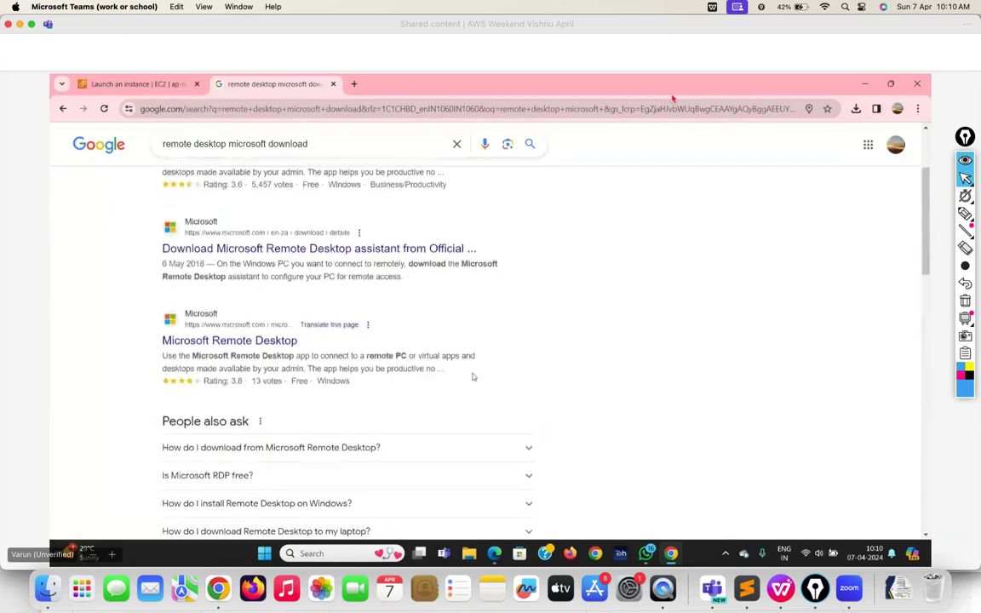
pyautogui.scroll(-1, 472, 377)
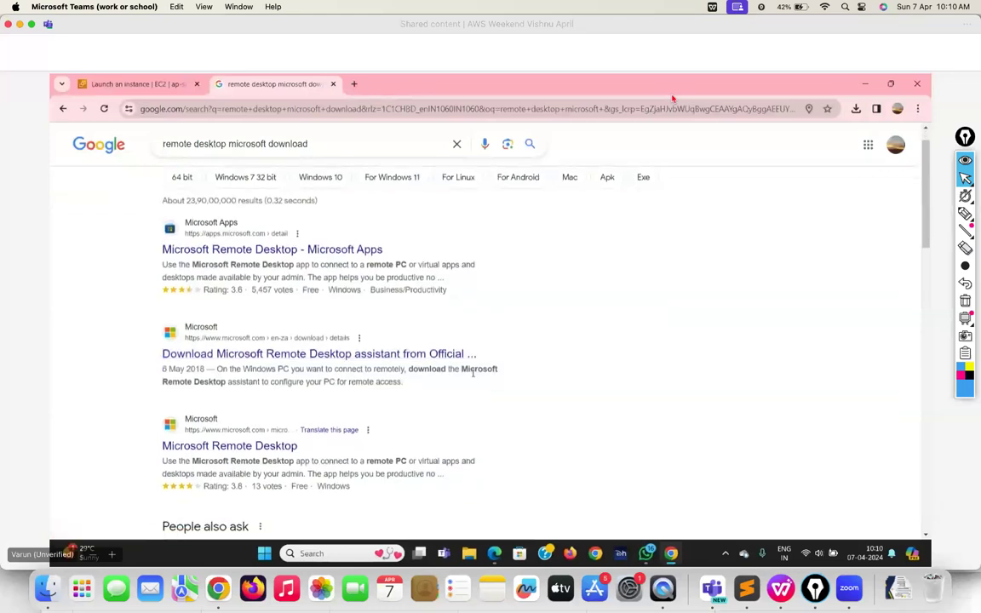
pyautogui.scroll(-10, 392, 377)
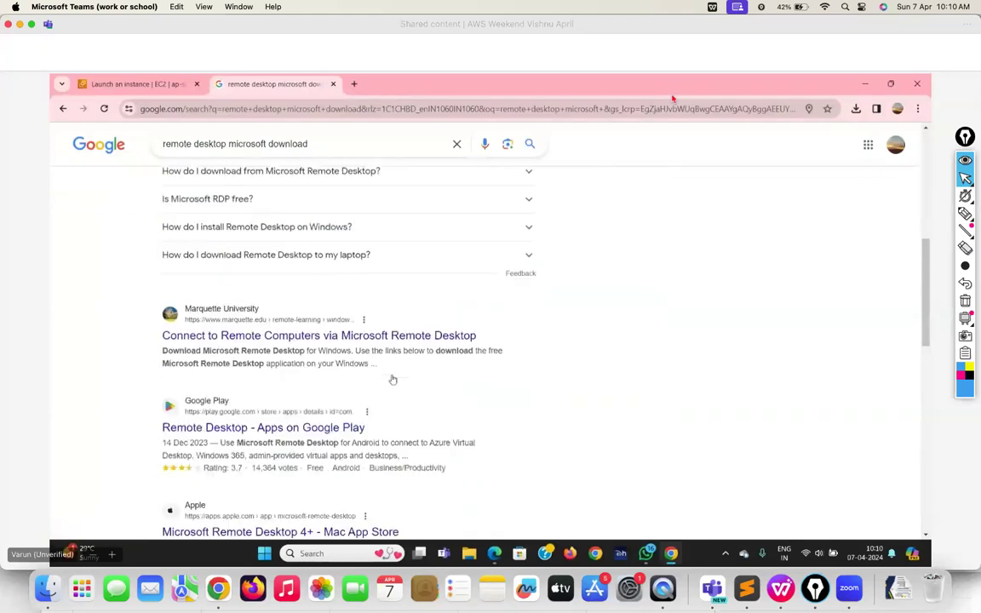
pyautogui.scroll(-5, 392, 379)
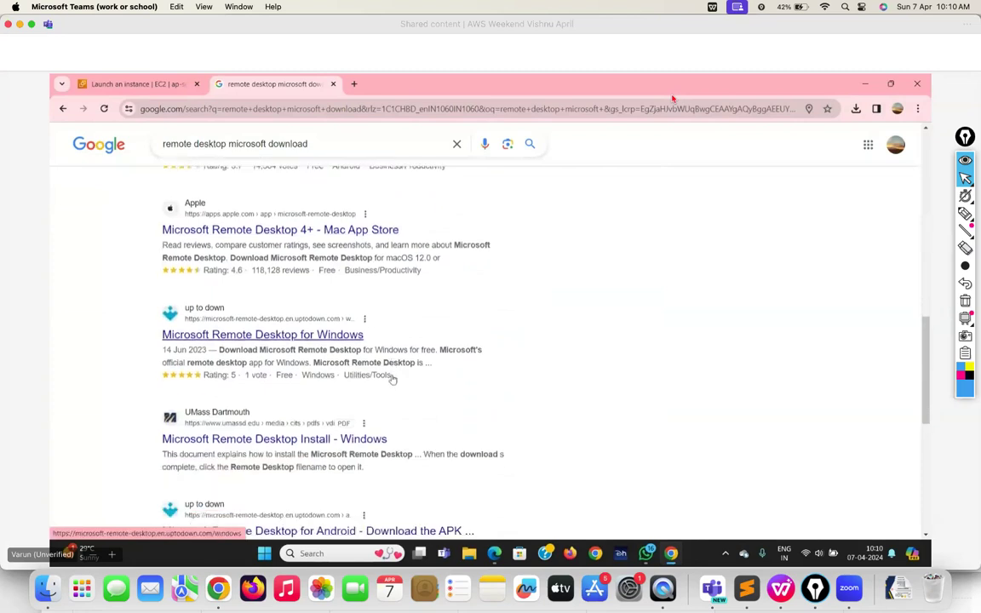
pyautogui.scroll(-1, 392, 379)
pyautogui.scroll(1, 392, 379)
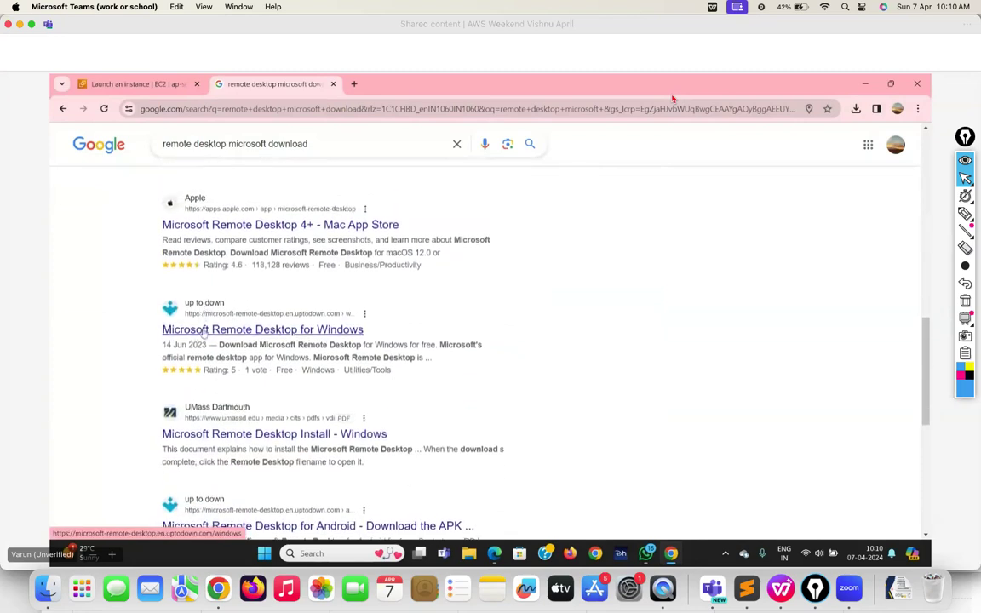
pyautogui.click(205, 334)
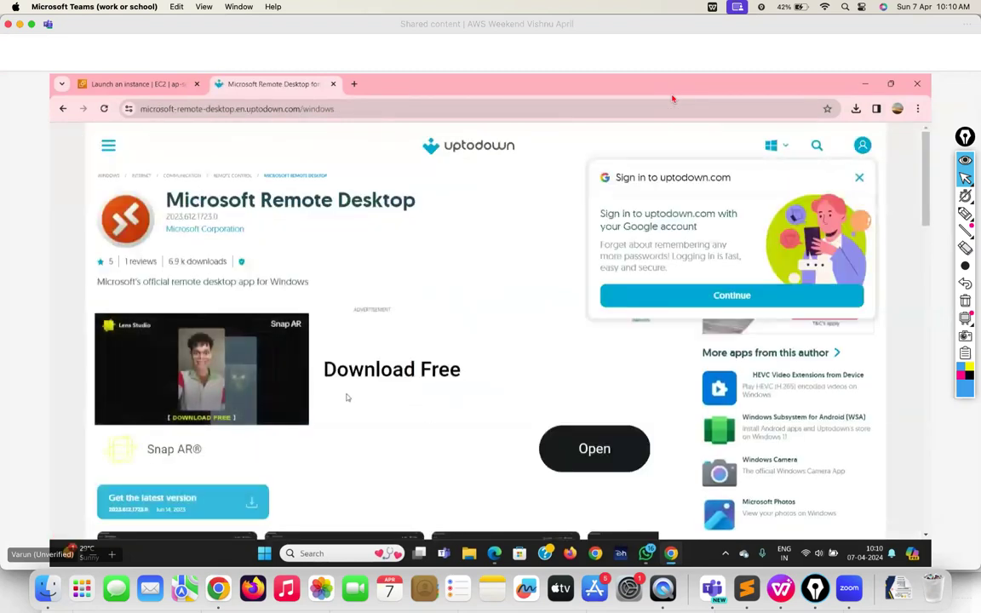
# Download the latest version of Microsoft Remote Desktop from Uptodown, dismissing the advertisement, and return to the EC2 launch page.
pyautogui.scroll(-1, 346, 396)
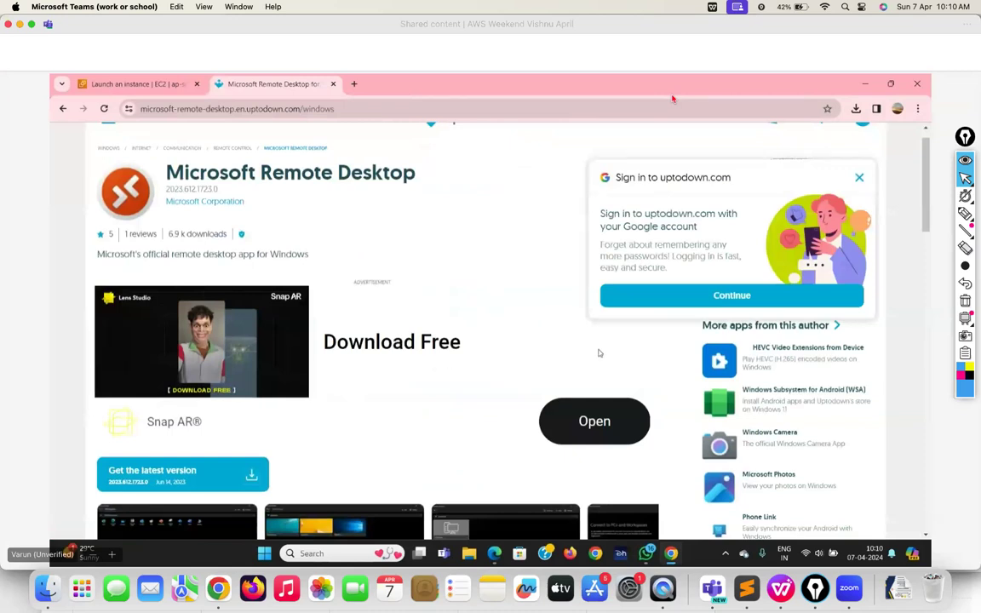
pyautogui.click(244, 480)
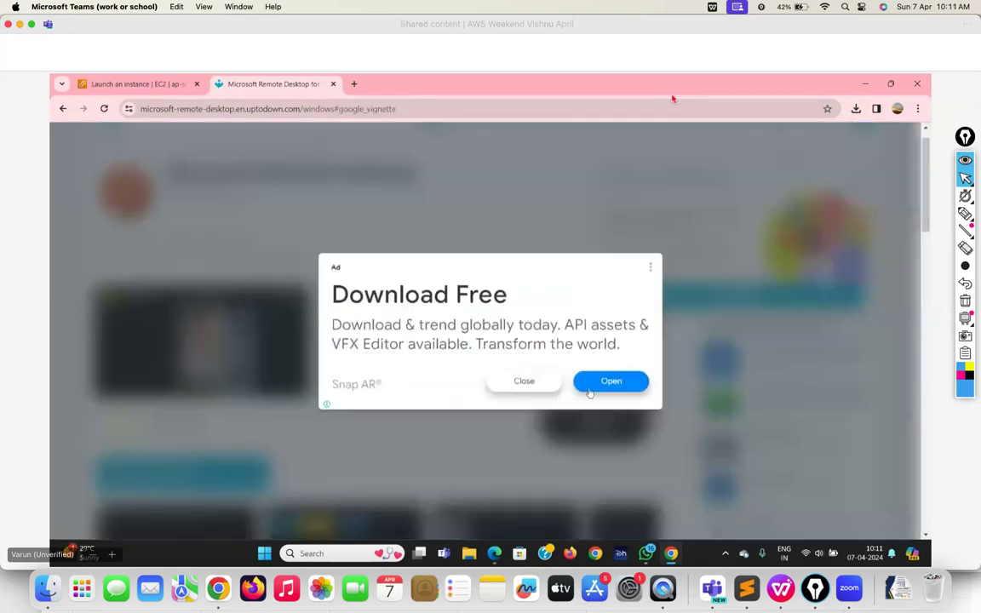
pyautogui.click(525, 381)
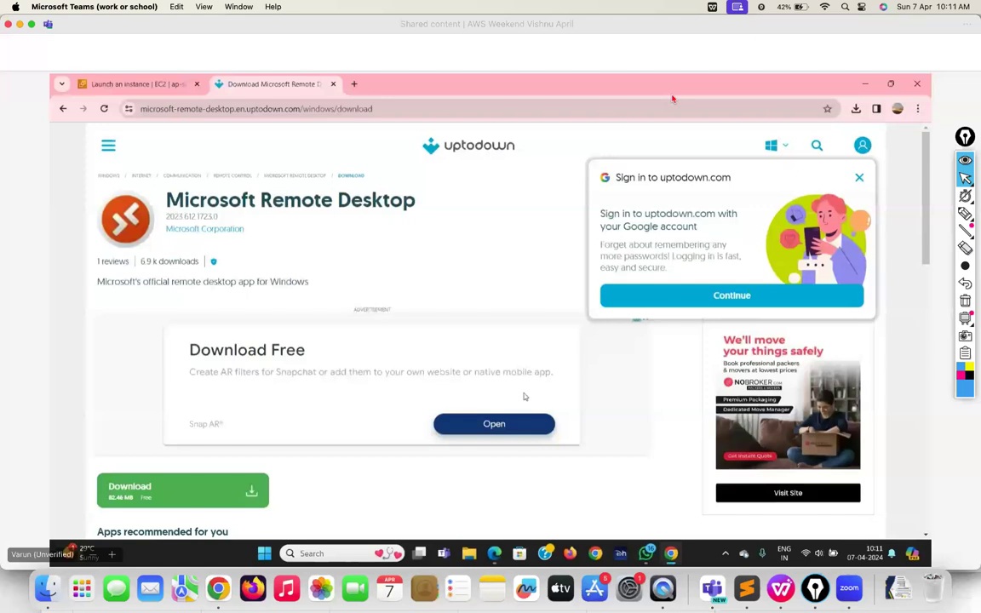
pyautogui.click(188, 495)
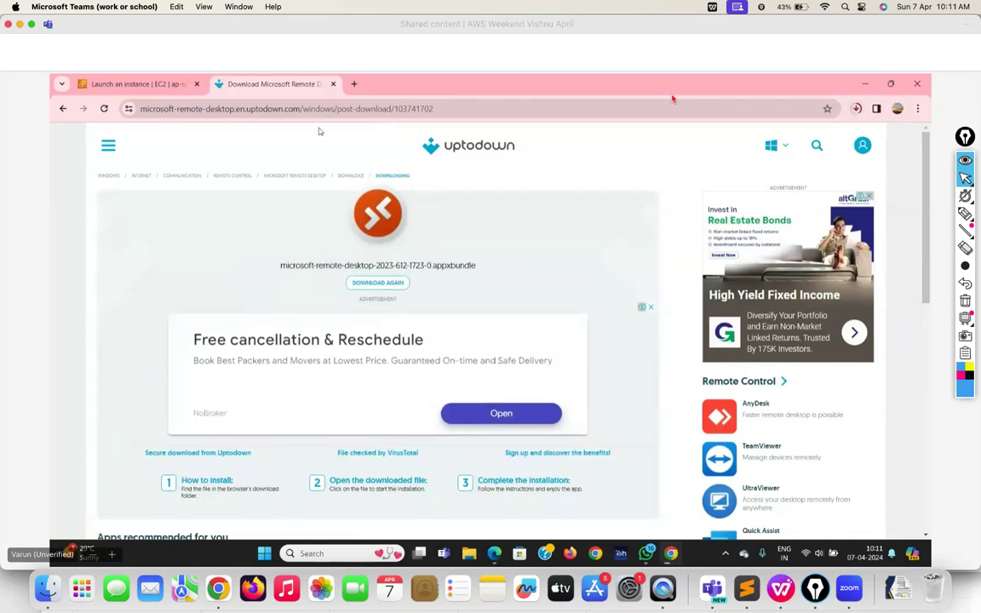
pyautogui.click(142, 78)
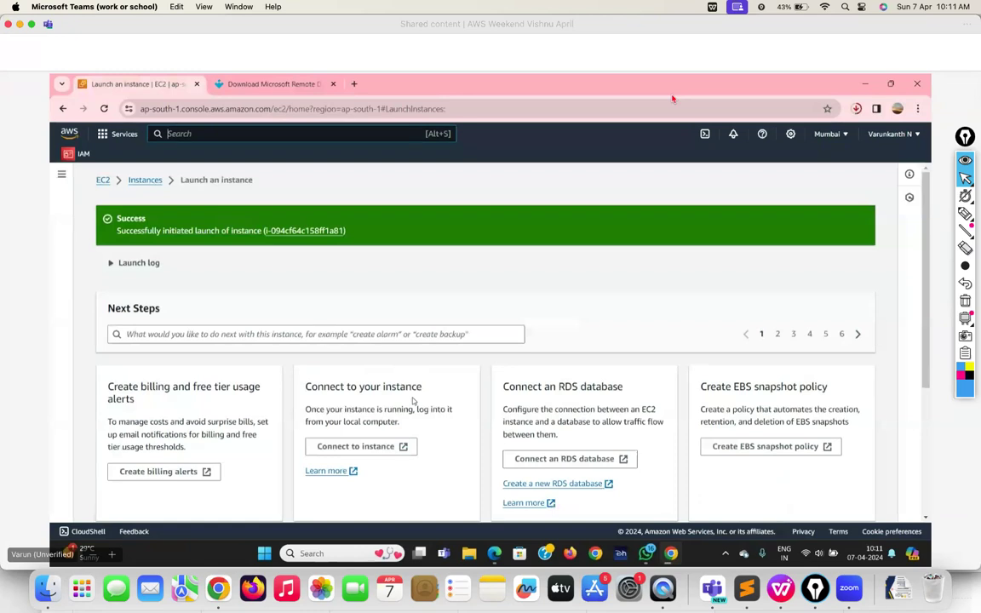
pyautogui.click(179, 134)
pyautogui.write('bLUE')
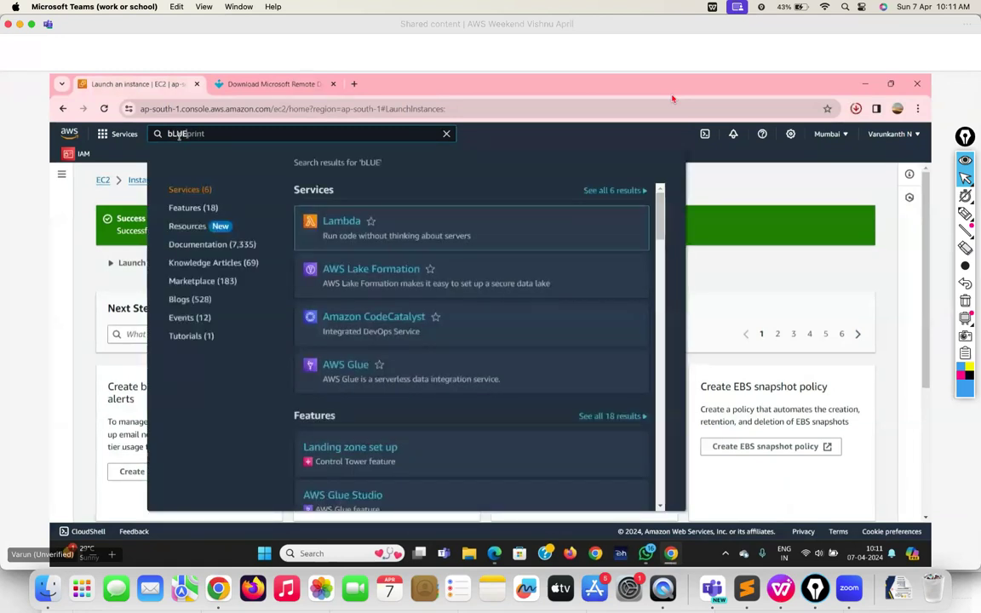
pyautogui.press('BackSpace')
pyautogui.press('BackSpace')
pyautogui.press('BackSpace')
pyautogui.press('BackSpace')
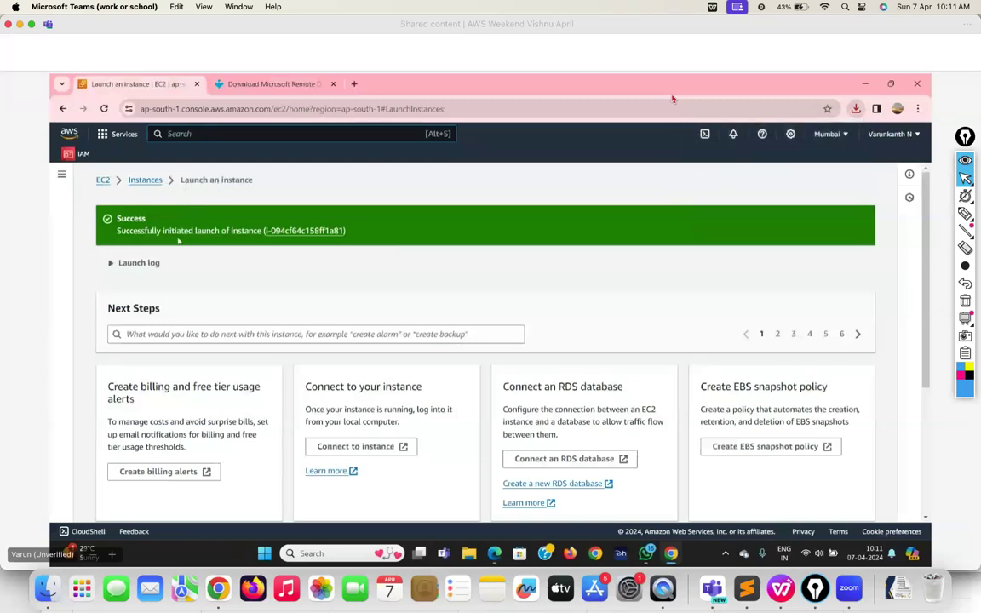
# Open the EC2 instances list and select the "windows AMI" instance.
pyautogui.click(146, 181)
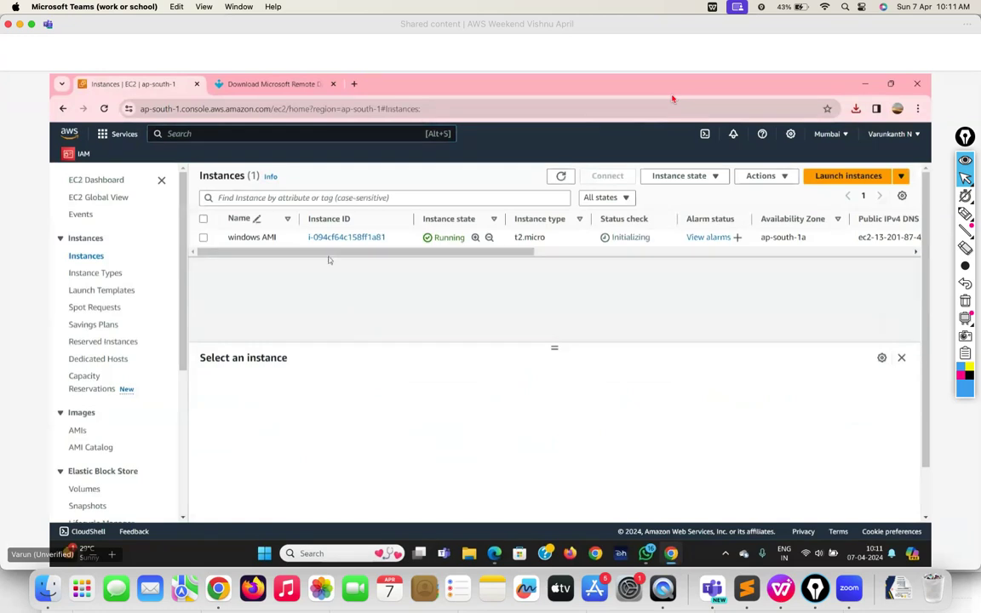
pyautogui.click(203, 238)
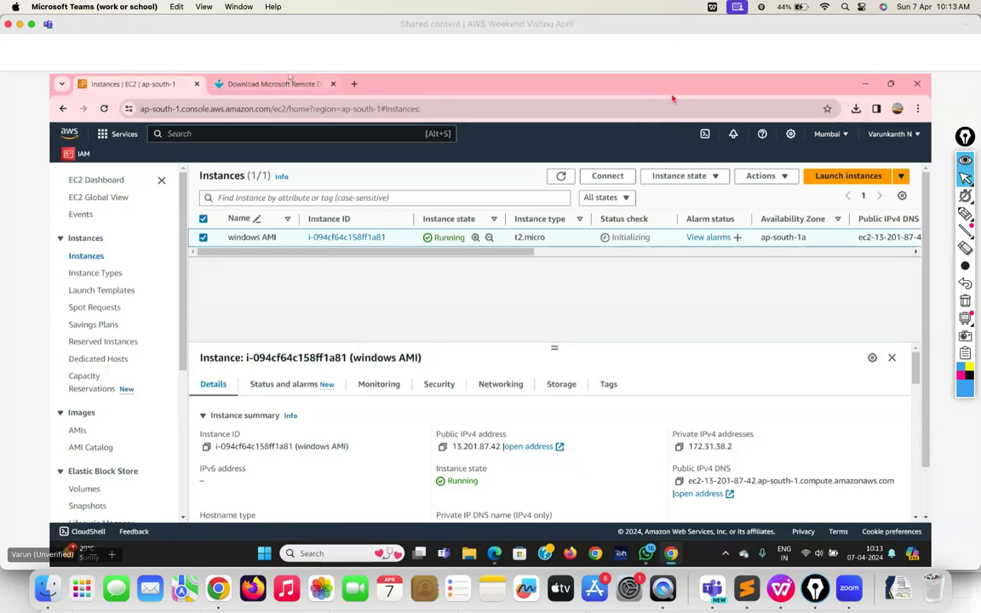
# Install Microsoft Remote Desktop from the downloaded appxbundle package, set to launch when ready, and minimize its window once it starts.
pyautogui.moveTo(288, 76)
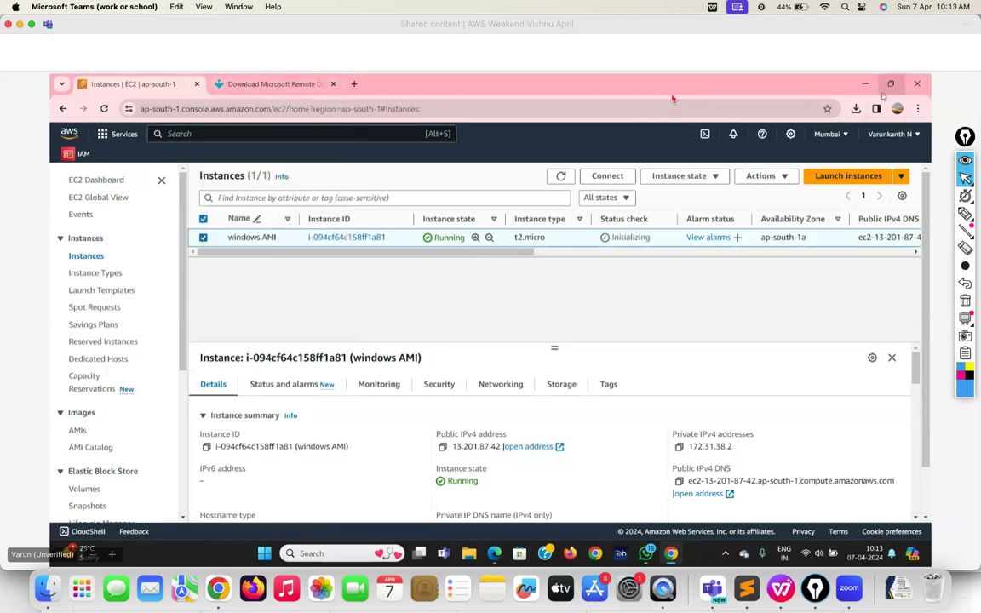
pyautogui.click(855, 108)
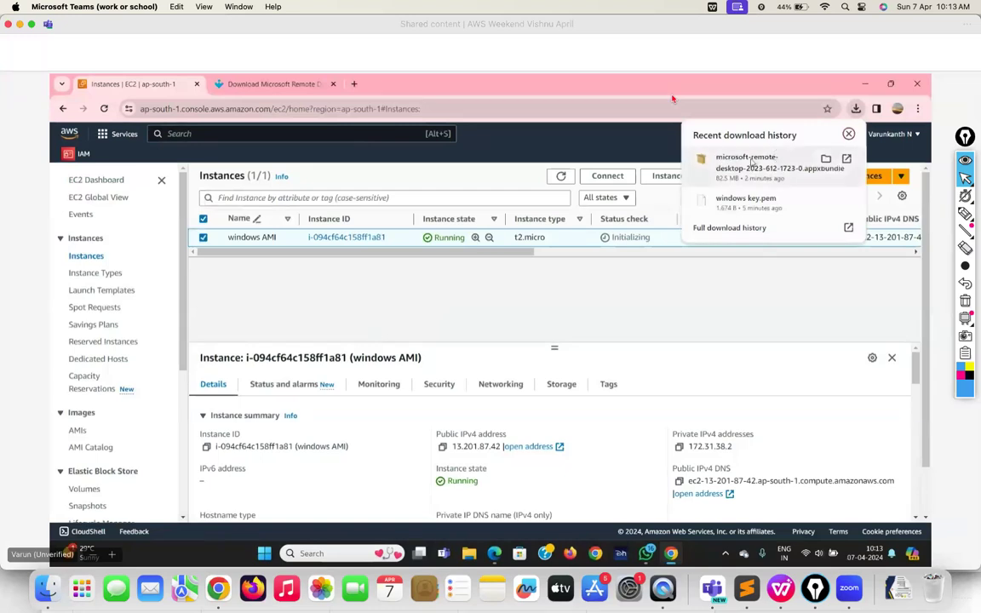
pyautogui.click(749, 162)
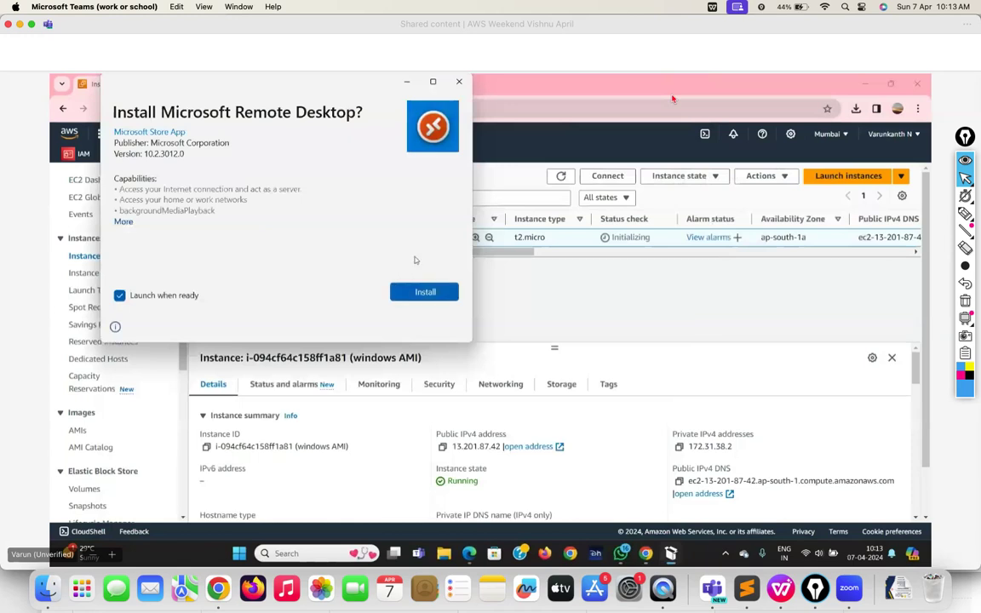
pyautogui.click(434, 82)
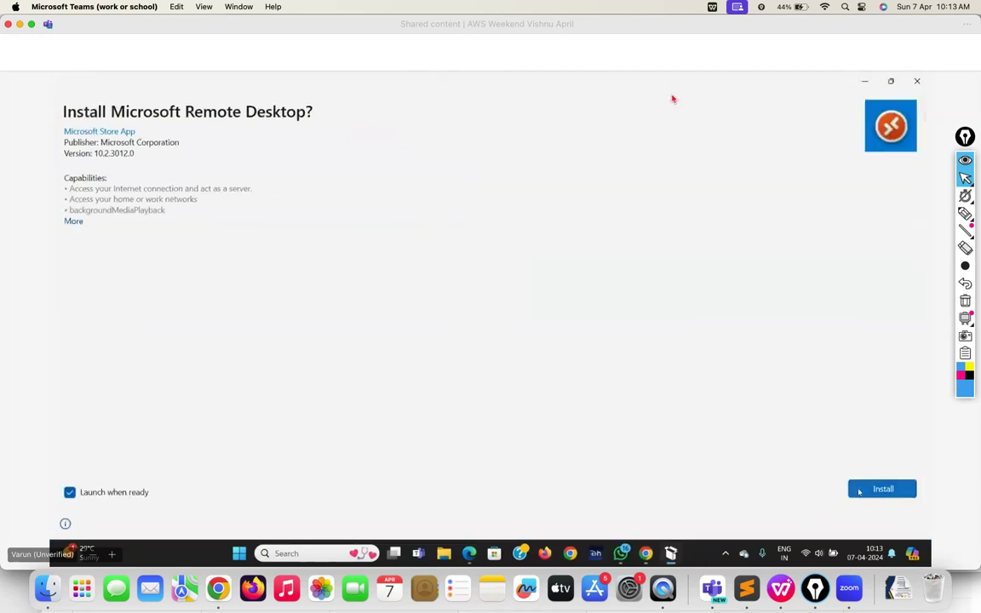
pyautogui.click(863, 489)
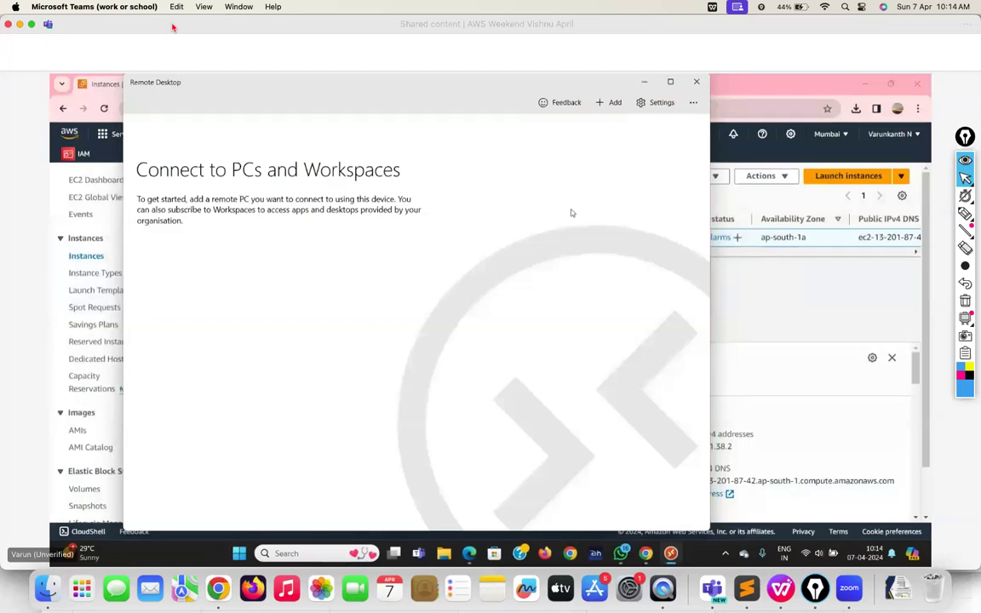
pyautogui.click(647, 82)
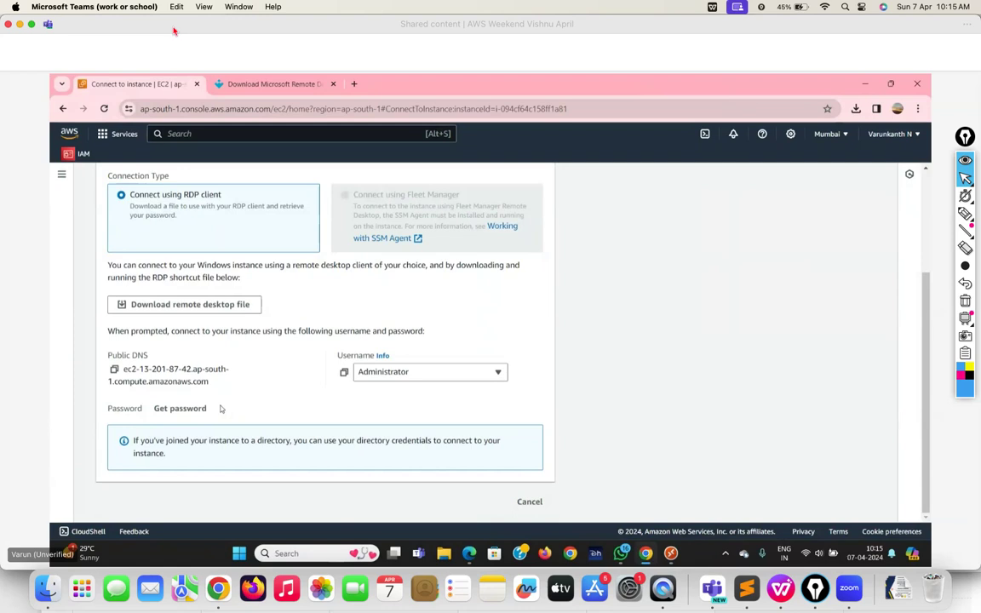
# Open the Windows password retrieval page for the instance from its RDP client connection details.
pyautogui.click(180, 408)
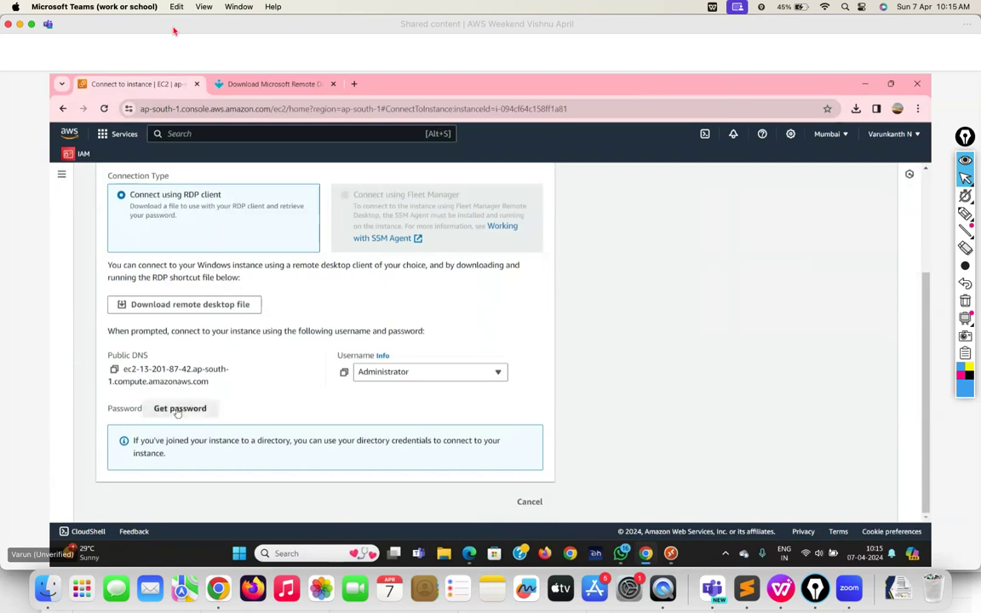
pyautogui.scroll(-2, 195, 428)
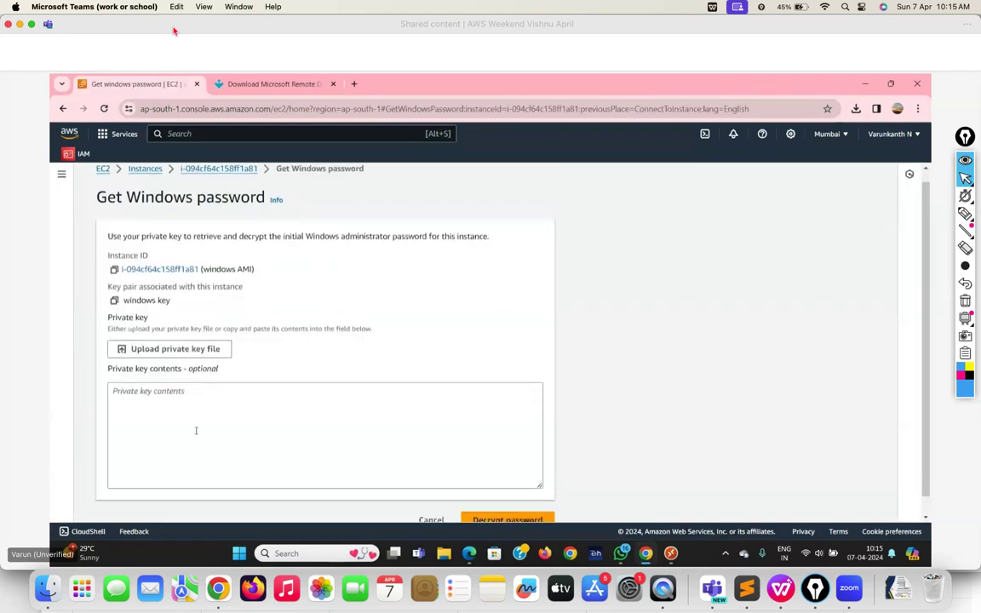
pyautogui.scroll(-1, 195, 430)
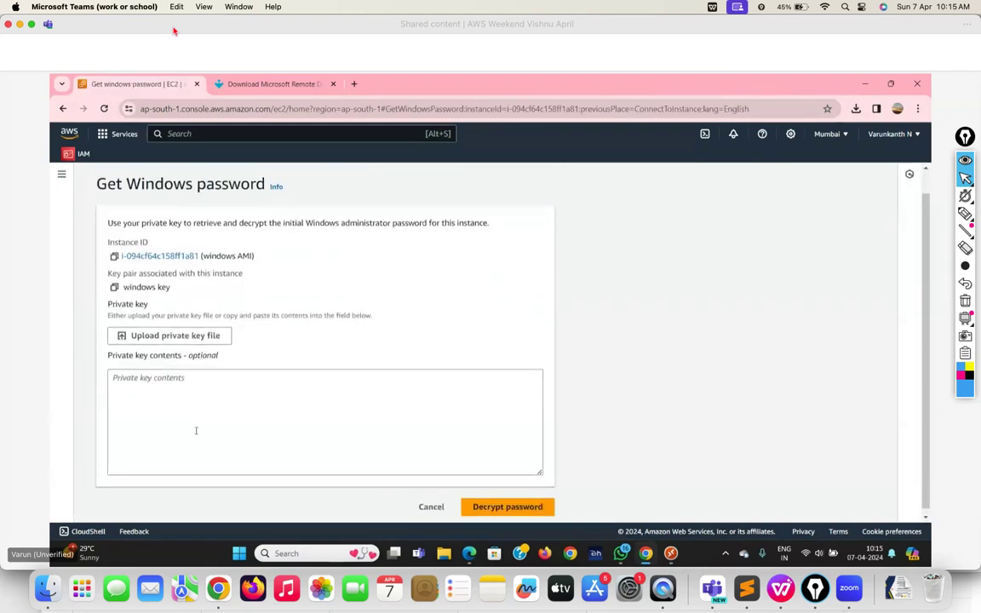
pyautogui.click(149, 377)
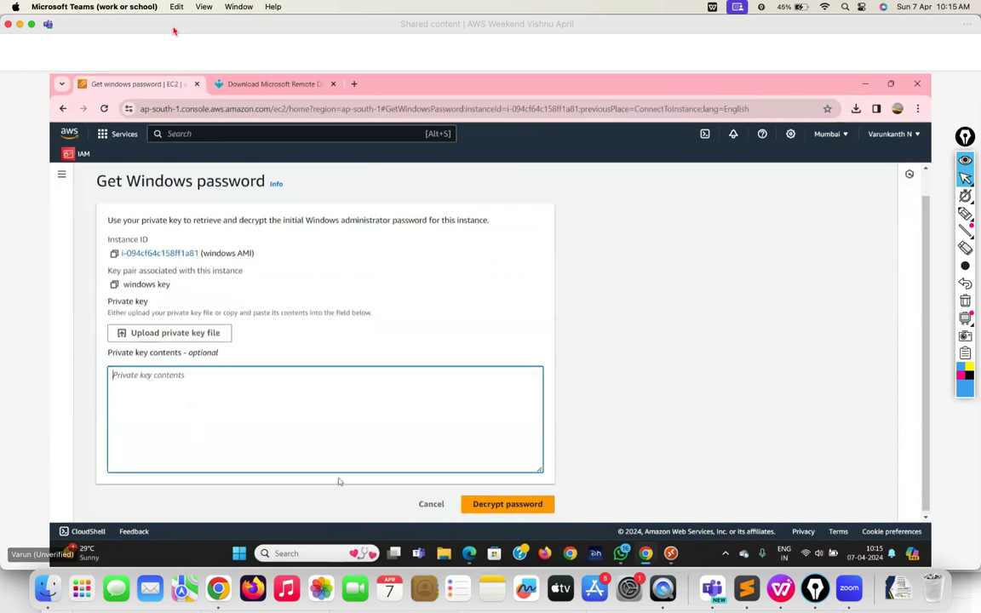
# Upload the private key file windows key.pem from Downloads and decrypt the instance's administrator password.
pyautogui.click(195, 334)
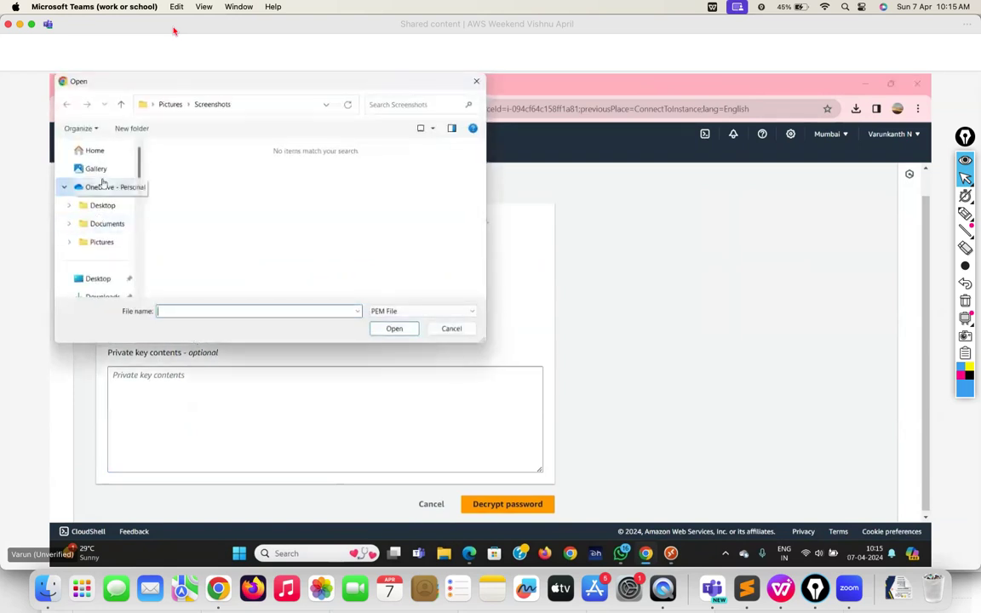
pyautogui.scroll(-3, 101, 181)
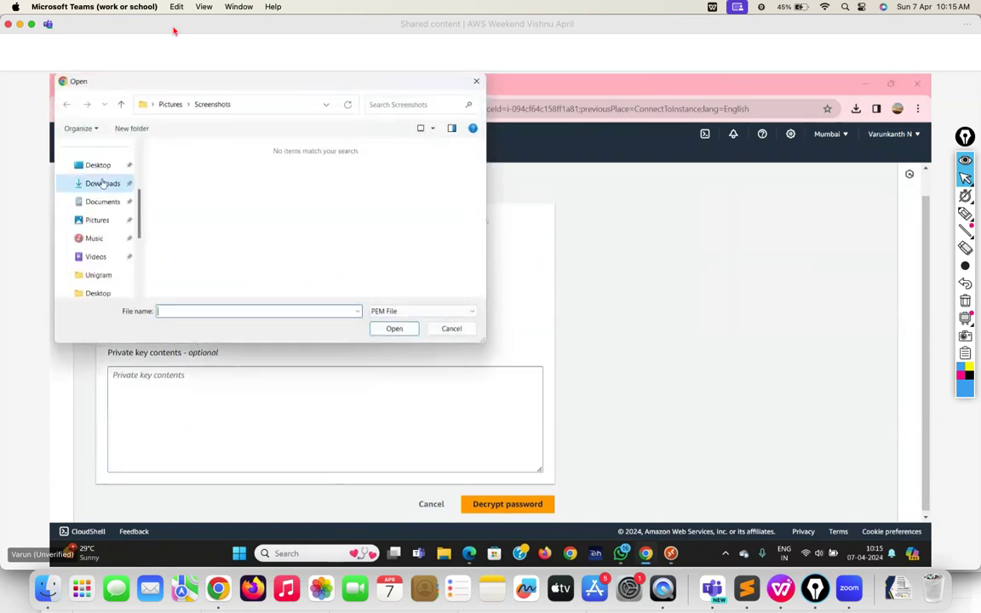
pyautogui.click(101, 183)
pyautogui.click(195, 174)
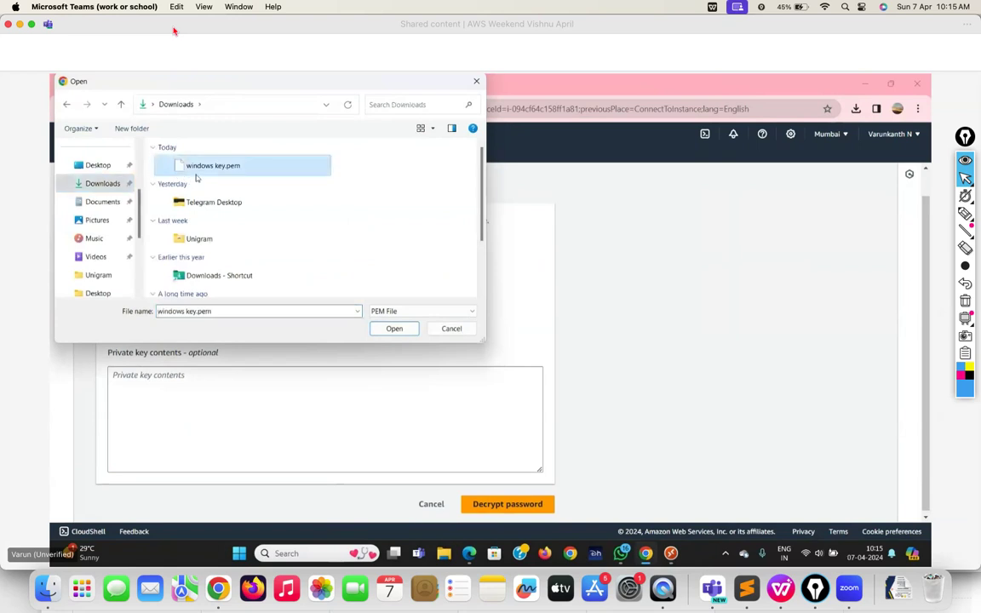
pyautogui.click(395, 329)
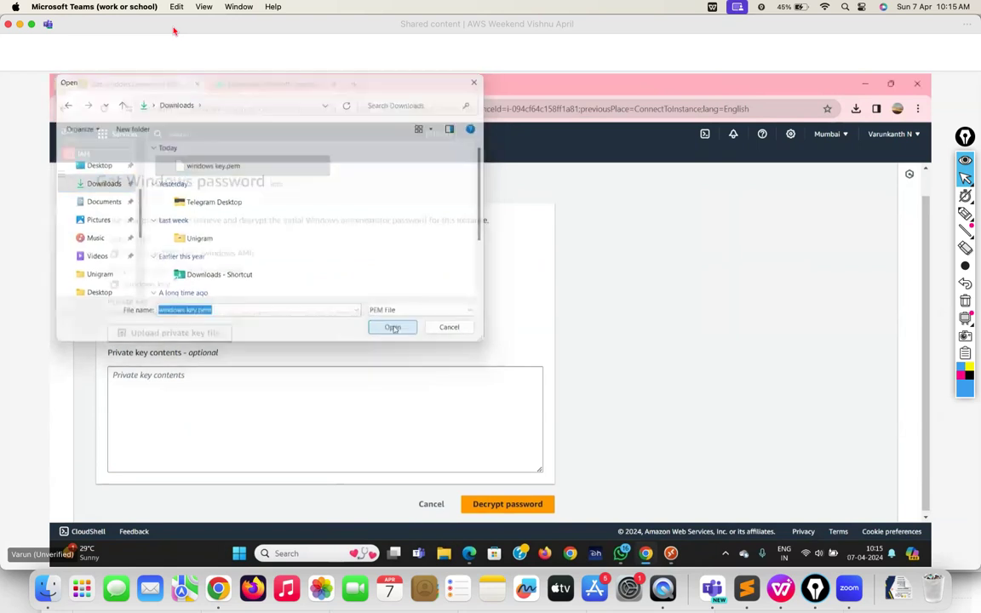
pyautogui.scroll(-1, 394, 368)
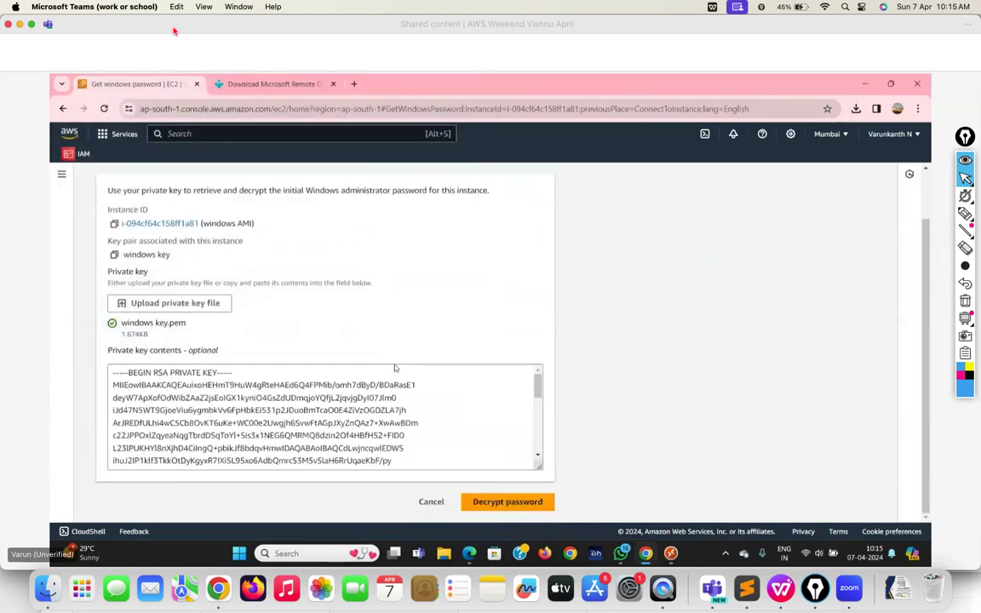
pyautogui.click(502, 502)
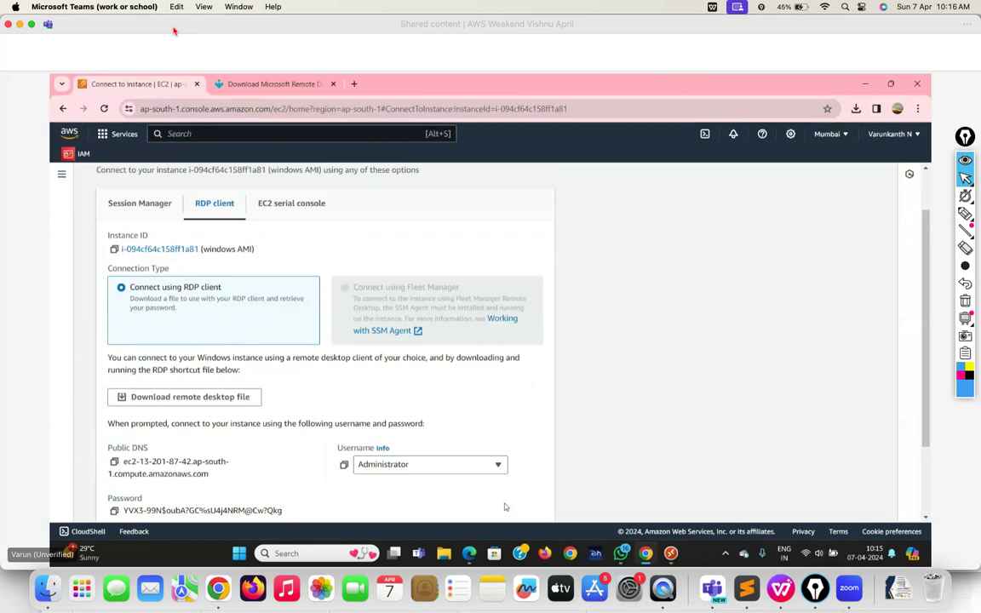
# Copy the instance's public DNS and paste it as the PC name of the new connection in Remote Desktop.
pyautogui.scroll(-3, 364, 477)
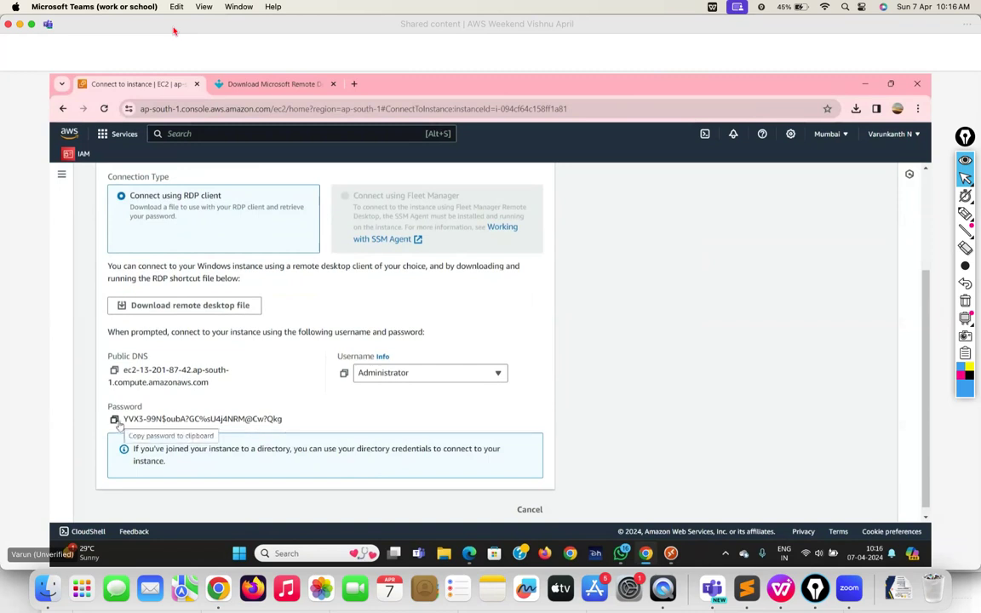
pyautogui.click(668, 555)
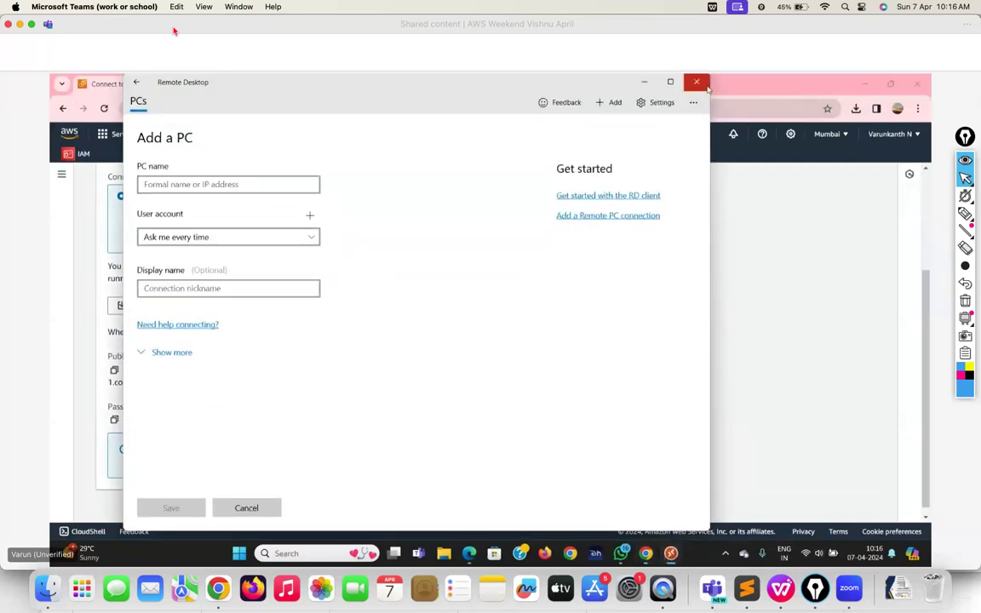
pyautogui.click(648, 81)
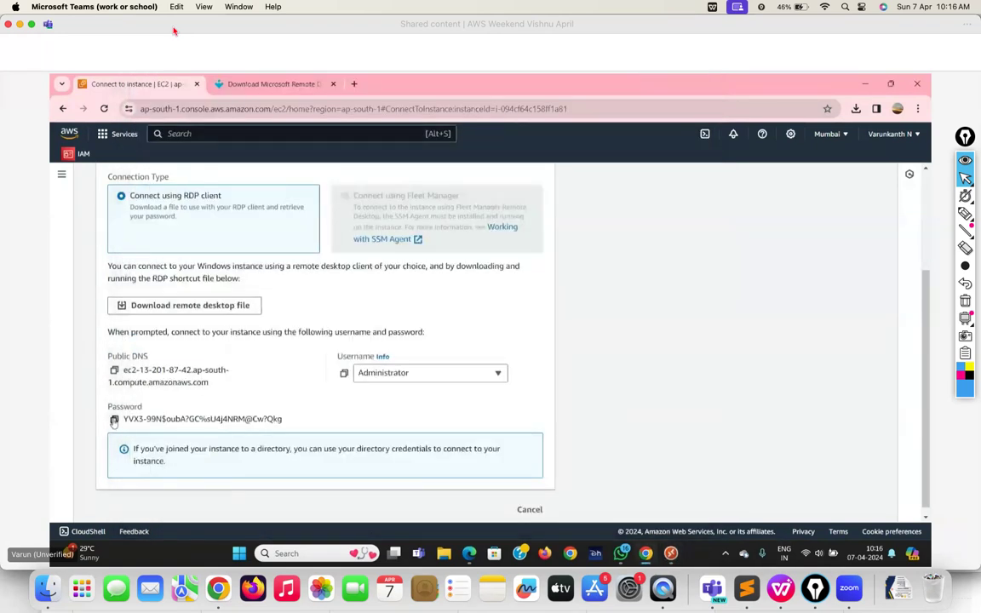
pyautogui.click(114, 370)
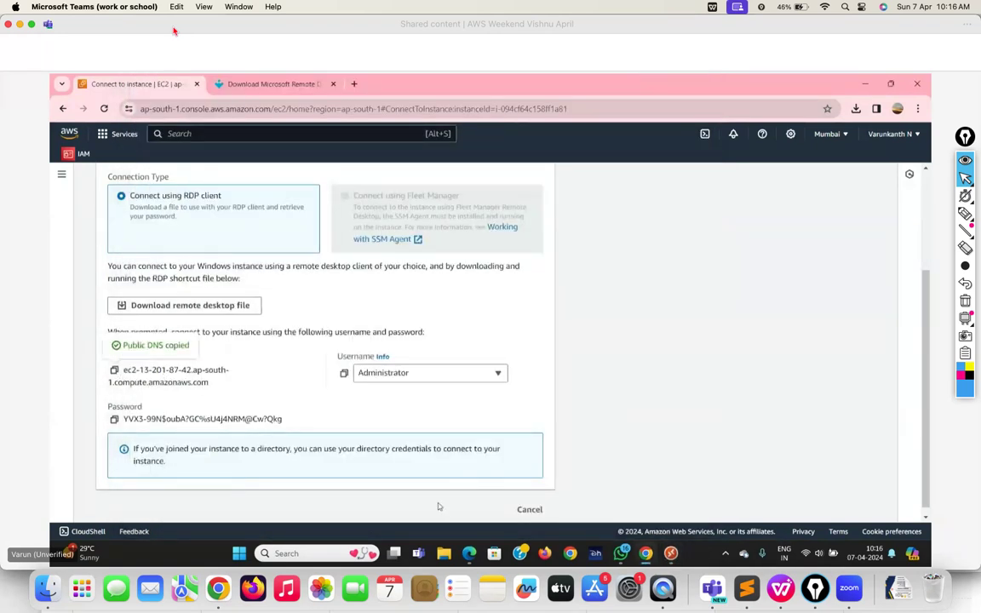
pyautogui.click(671, 553)
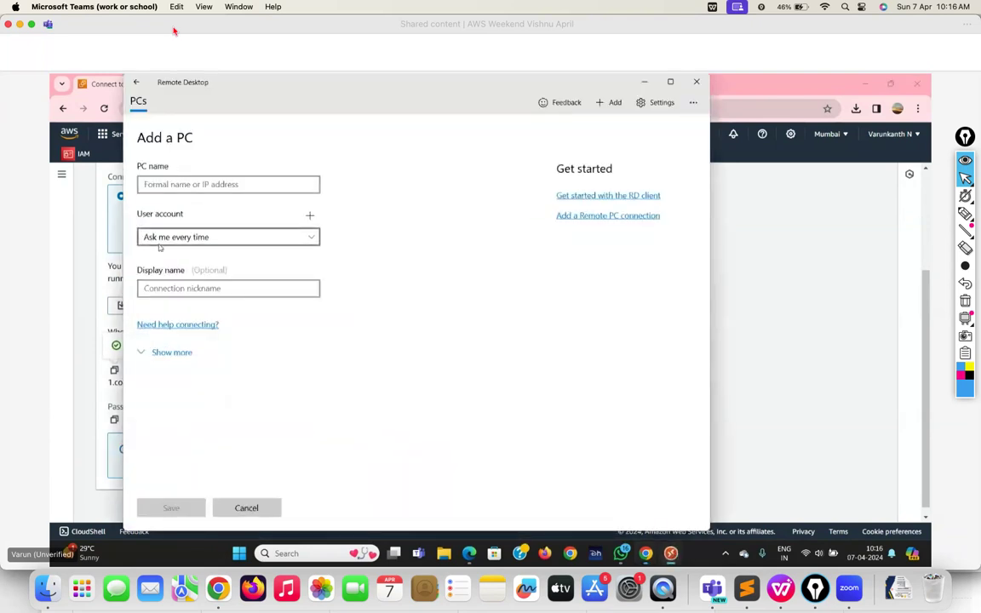
pyautogui.click(160, 288)
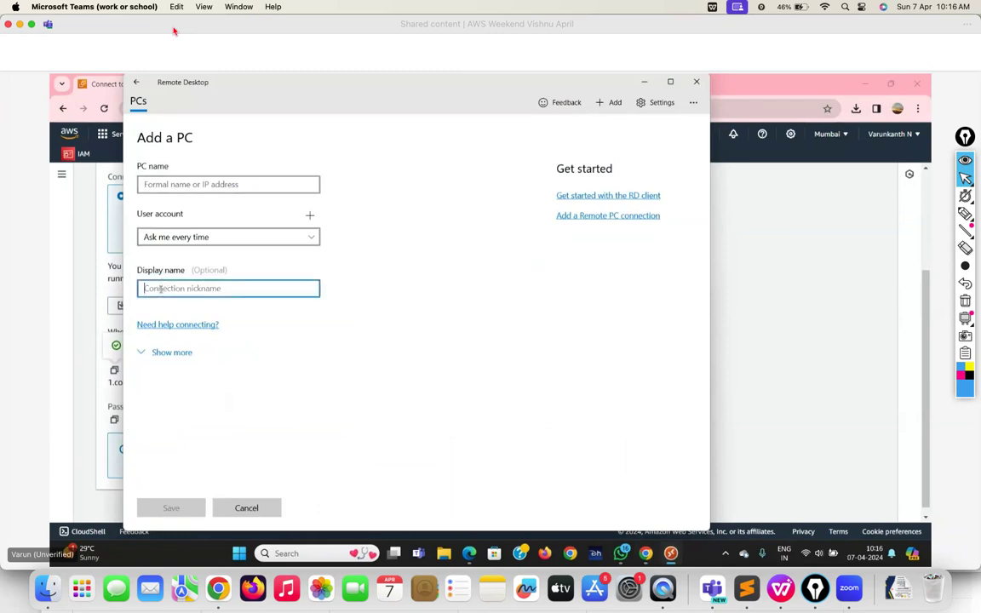
pyautogui.click(175, 184)
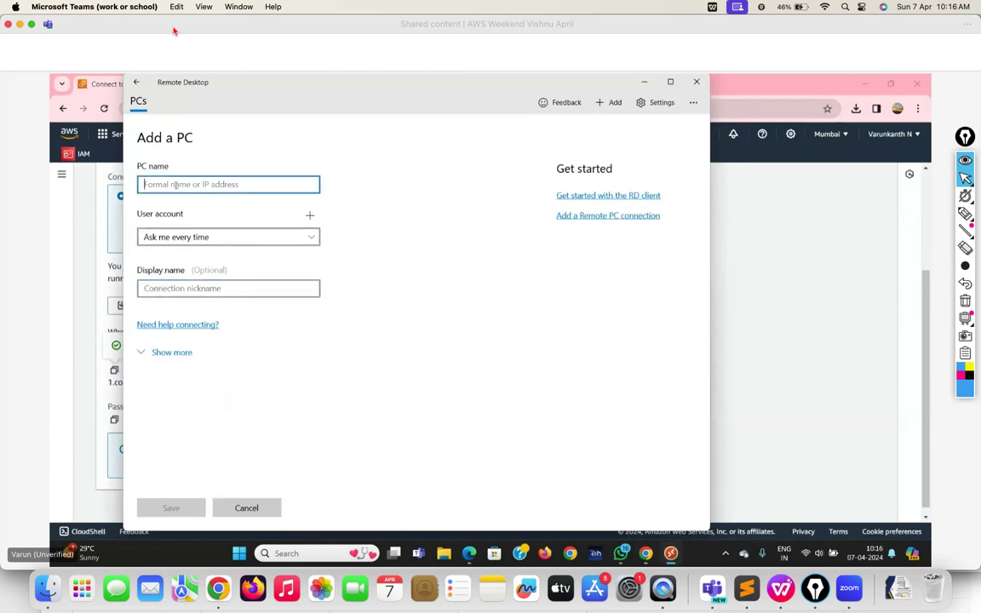
pyautogui.hotkey('ctrl', 'v')
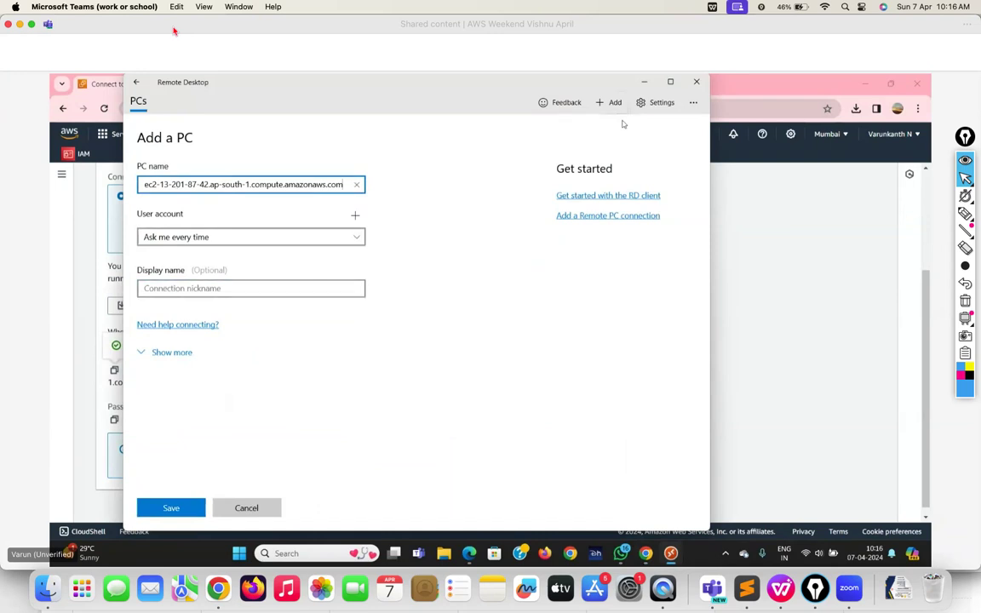
# Start adding a user account for the PC and paste the username Administrator copied from the EC2 connection page.
pyautogui.click(354, 220)
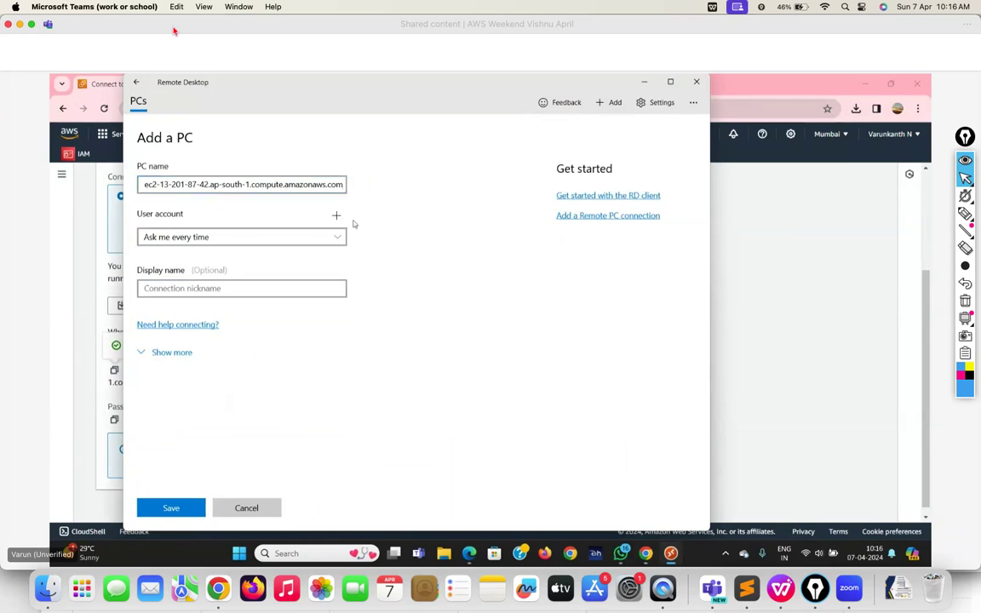
pyautogui.click(337, 237)
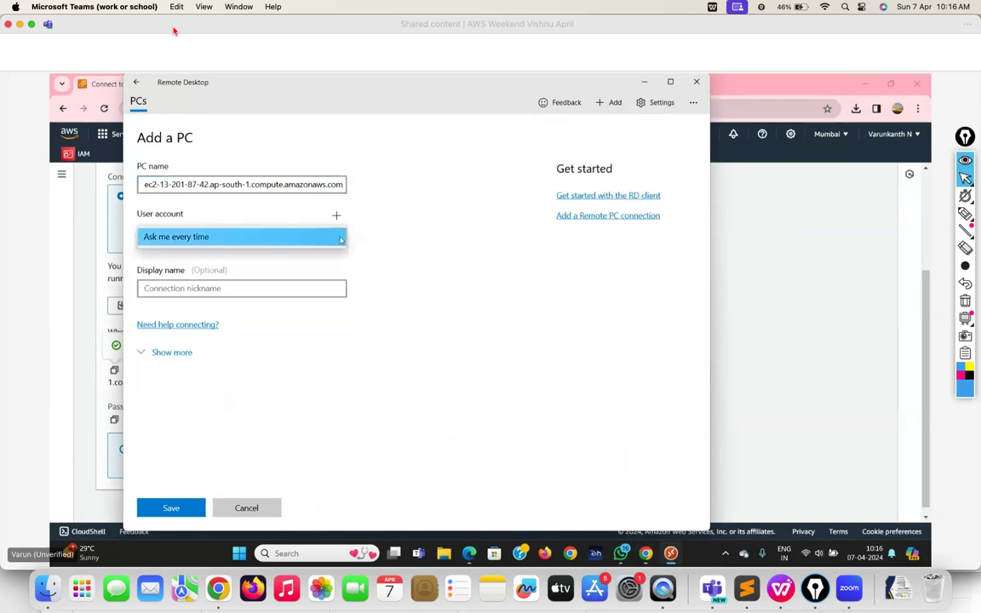
pyautogui.click(340, 238)
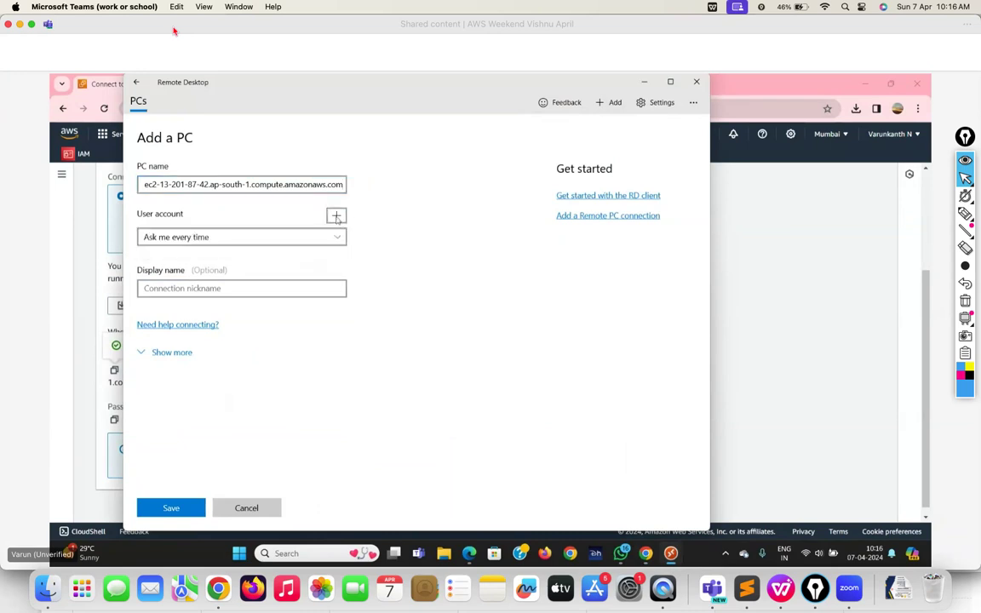
pyautogui.click(336, 217)
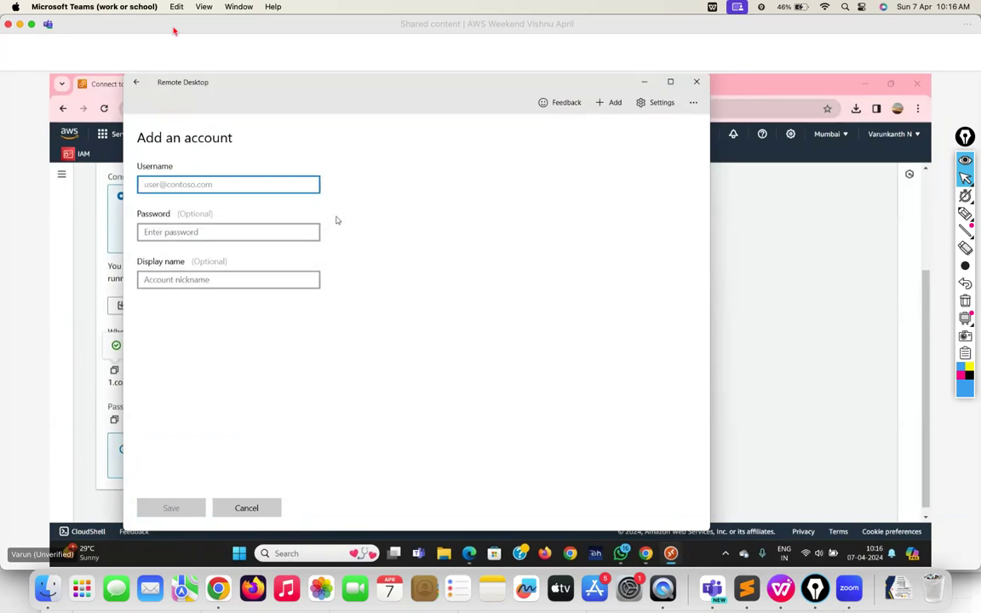
pyautogui.moveTo(358, 81); pyautogui.dragTo(504, 107)
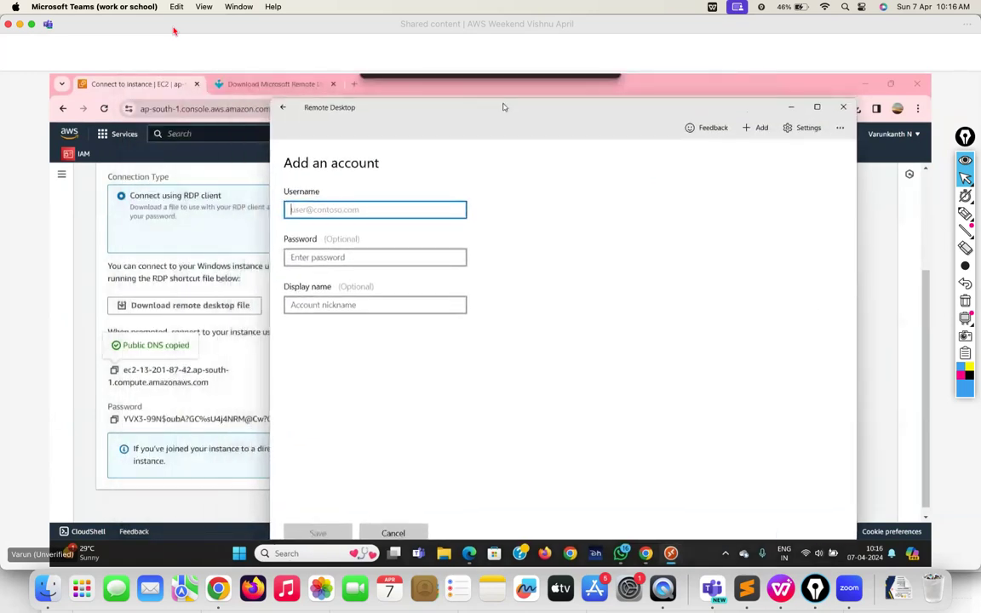
pyautogui.click(791, 109)
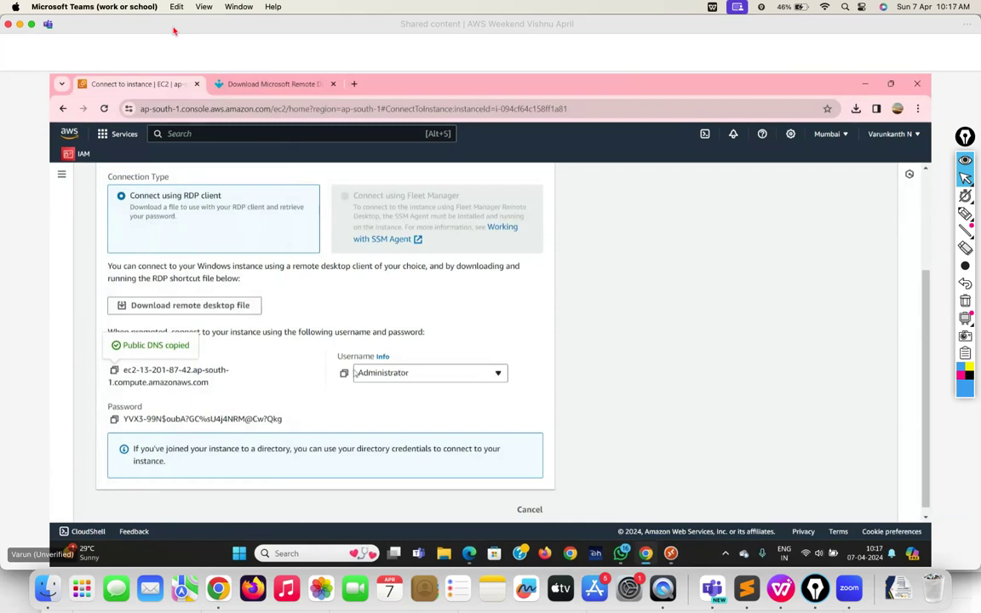
pyautogui.click(386, 375)
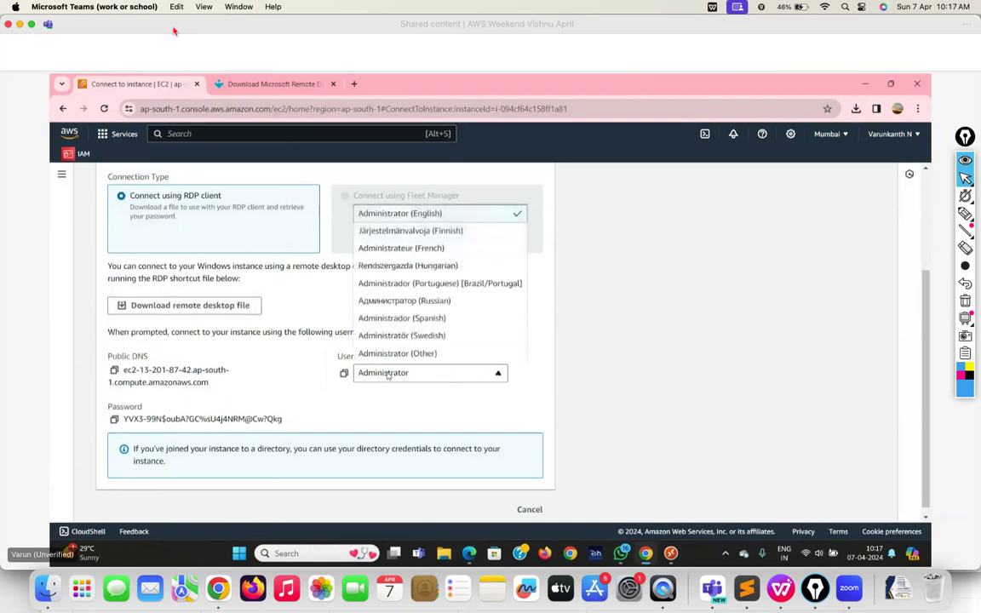
pyautogui.click(343, 373)
pyautogui.click(342, 375)
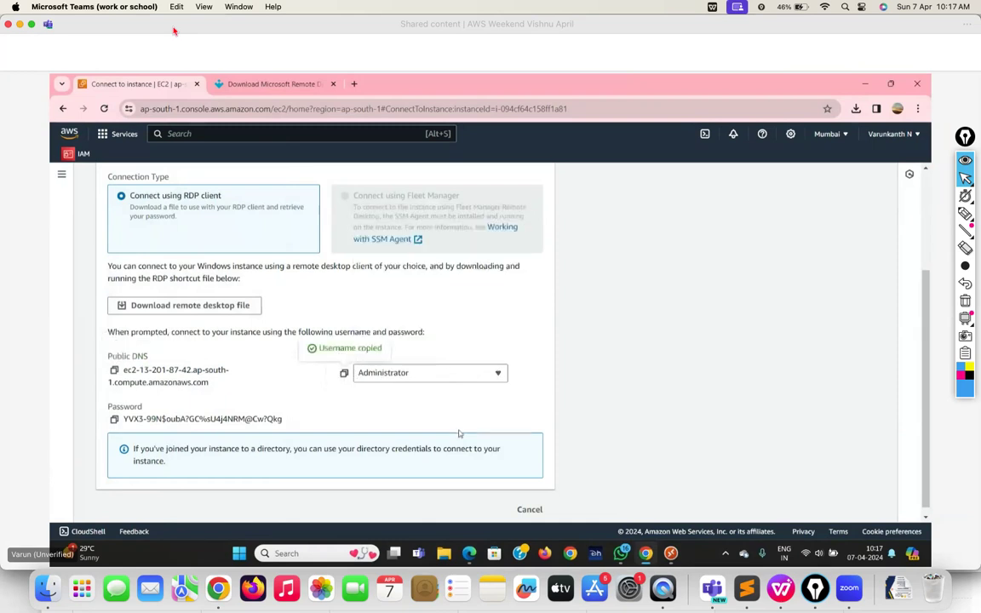
pyautogui.click(675, 556)
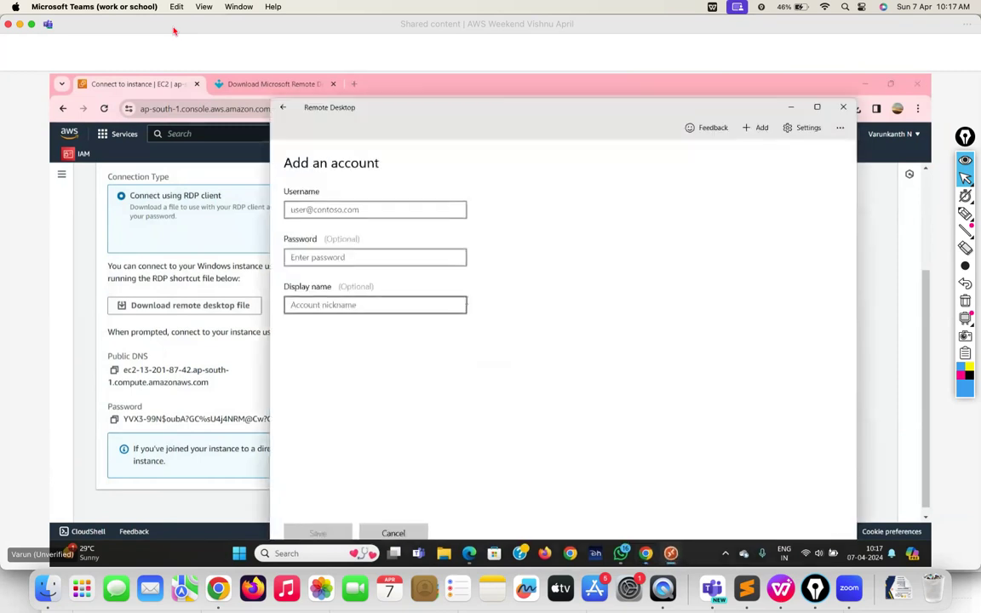
pyautogui.hotkey('ctrl', 'v')
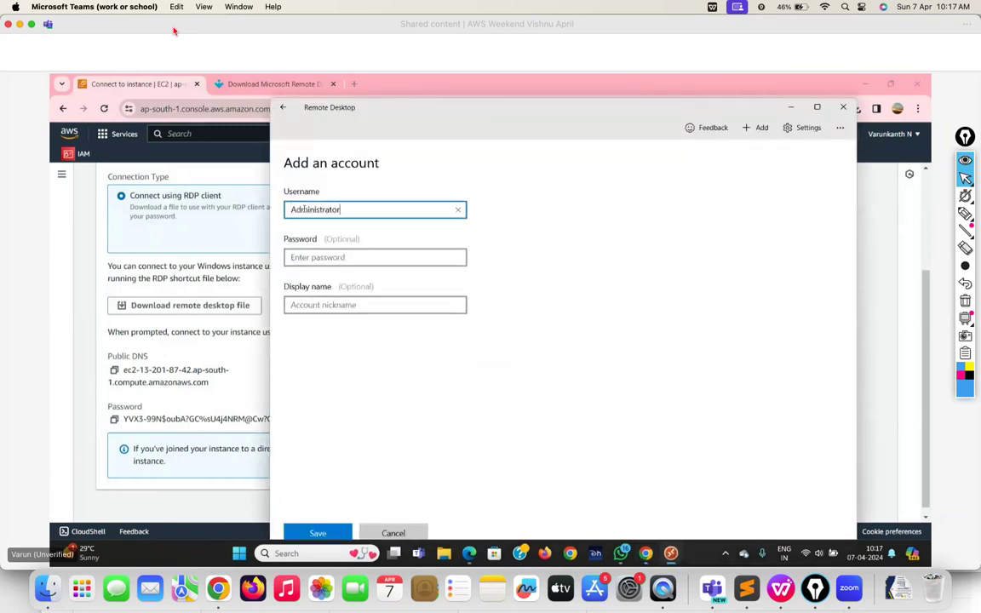
# Copy the decrypted password from the EC2 page, paste it into the account's password field and save the account.
pyautogui.click(791, 107)
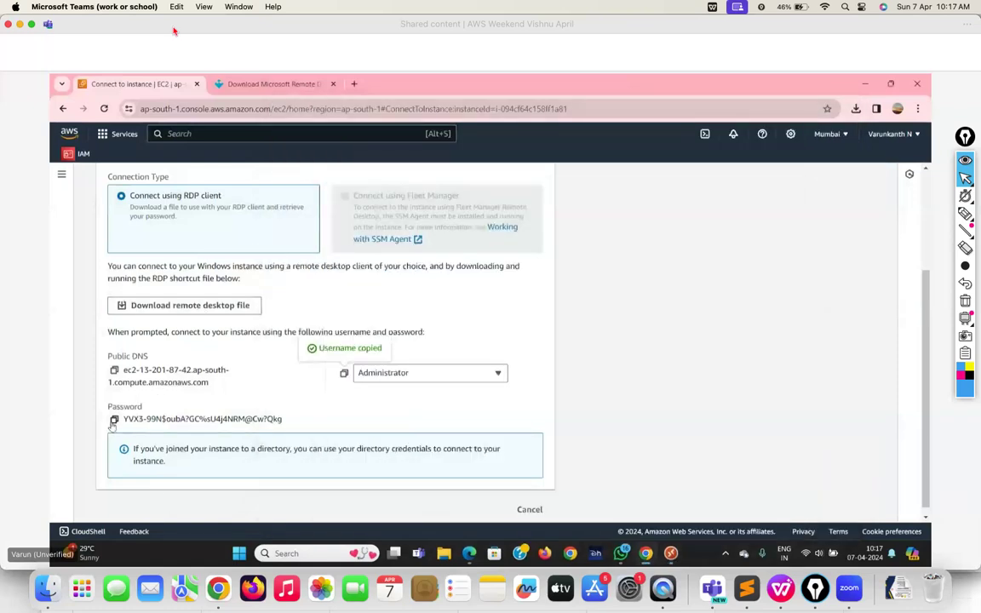
pyautogui.click(114, 418)
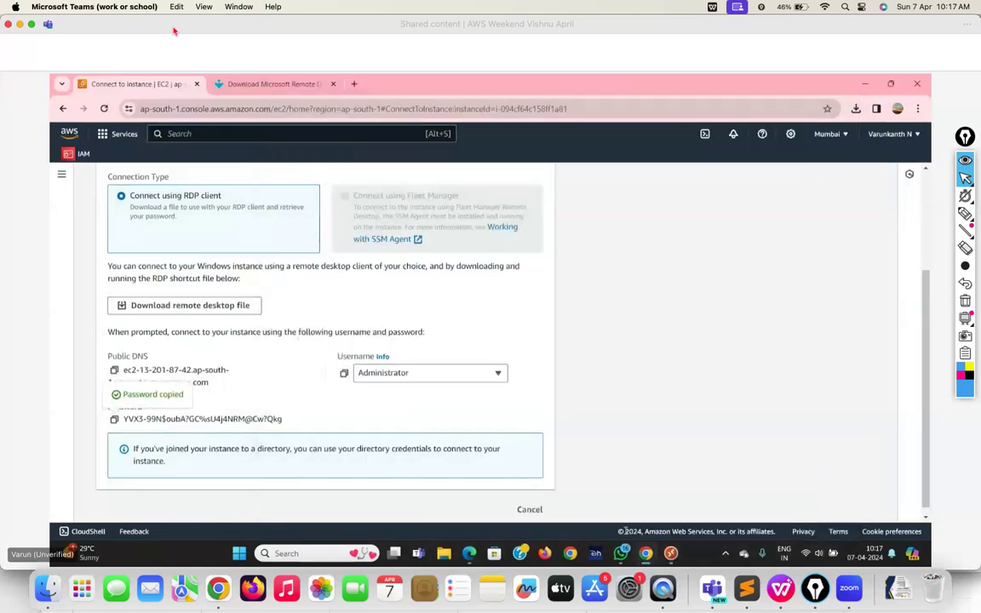
pyautogui.click(672, 553)
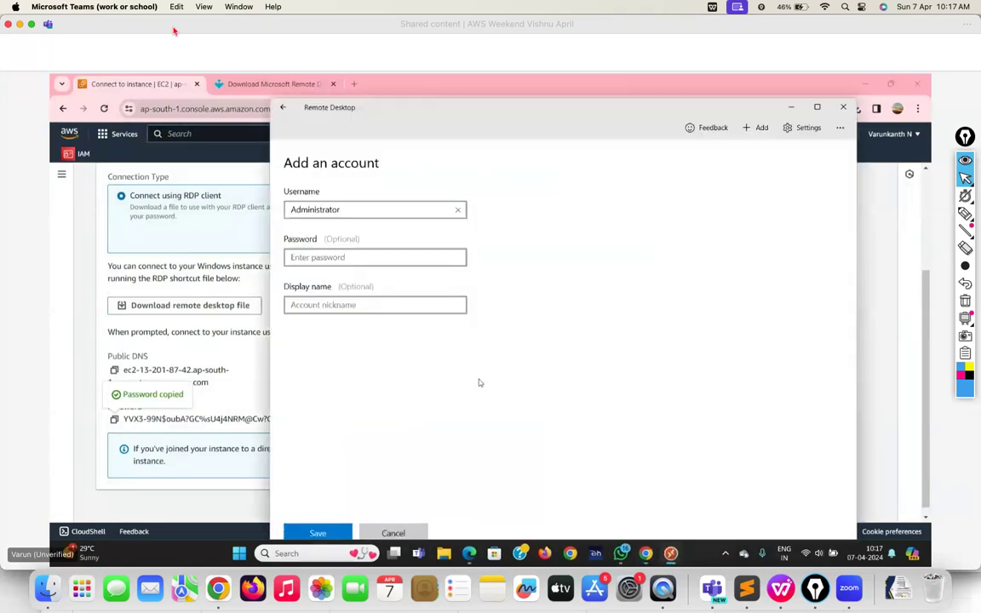
pyautogui.click(313, 262)
pyautogui.hotkey('ctrl', 'v')
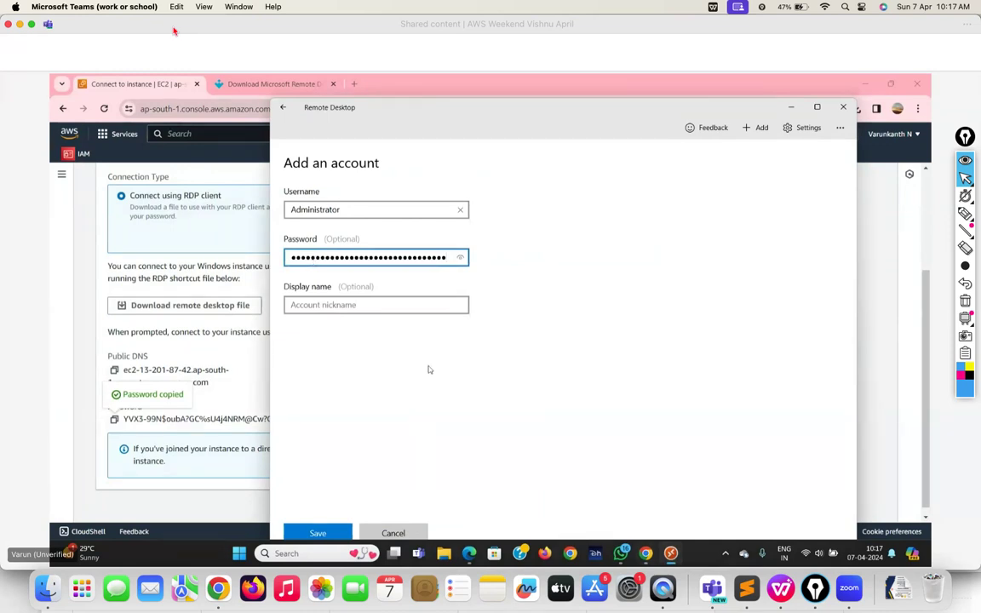
pyautogui.click(323, 534)
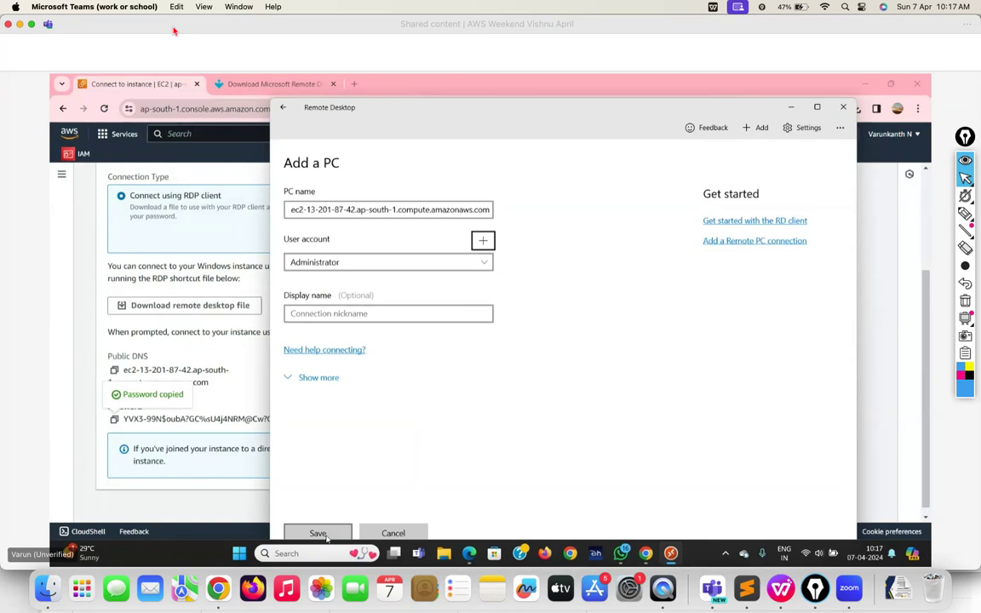
# Save the PC with no display name and start a remote connection to it.
pyautogui.click(300, 314)
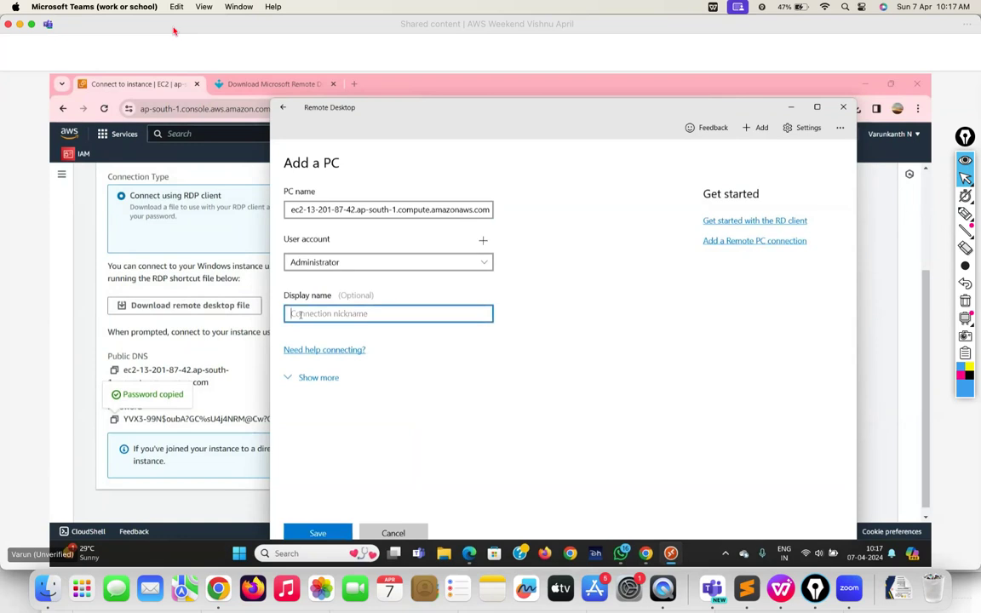
pyautogui.click(319, 532)
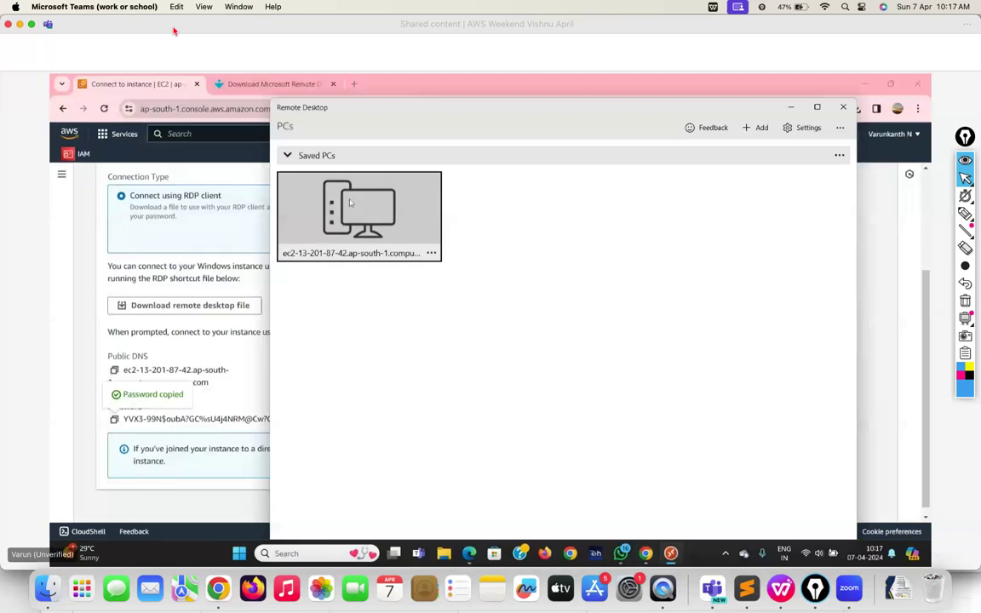
pyautogui.click(385, 220)
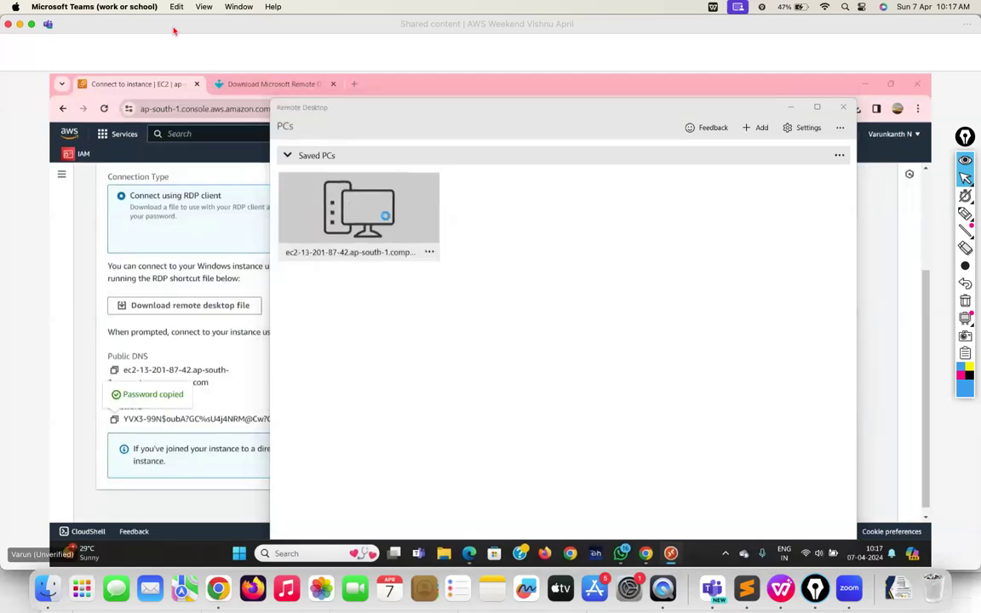